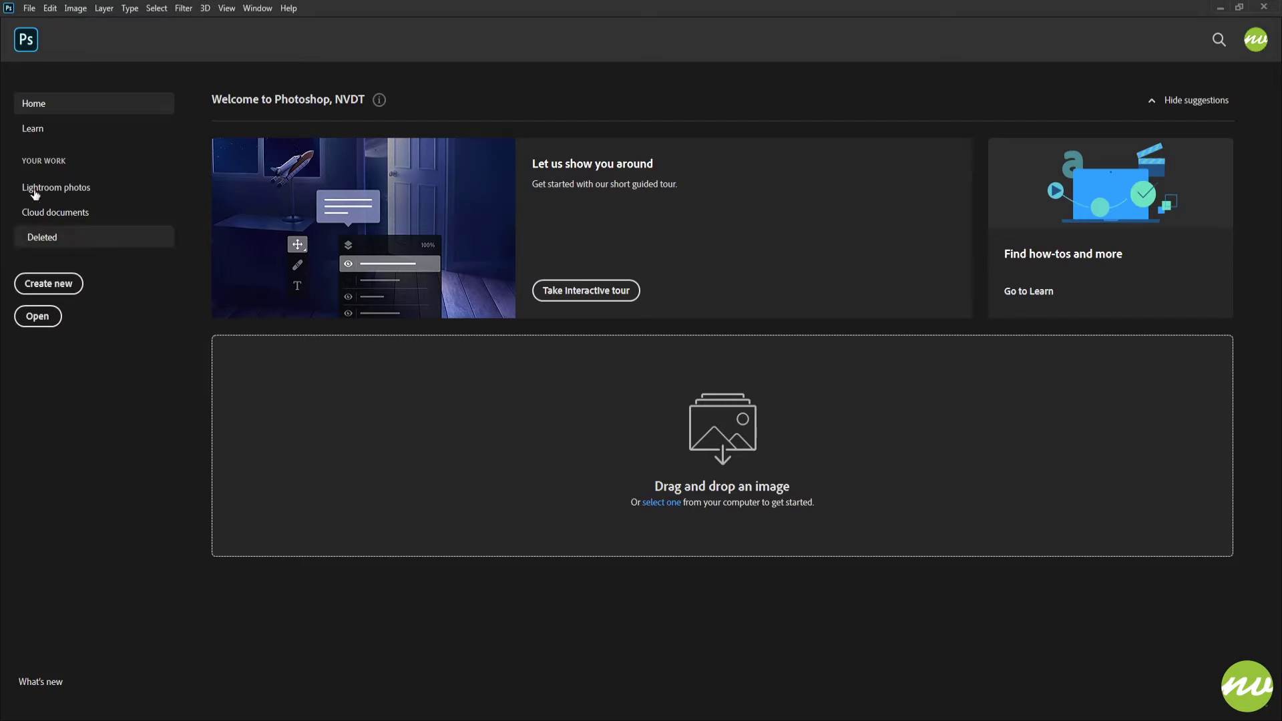
Create a new 4096 × 2160 pixel RGB document at 300 pixels/inch with a white background, and fit it to the view.
click(49, 287)
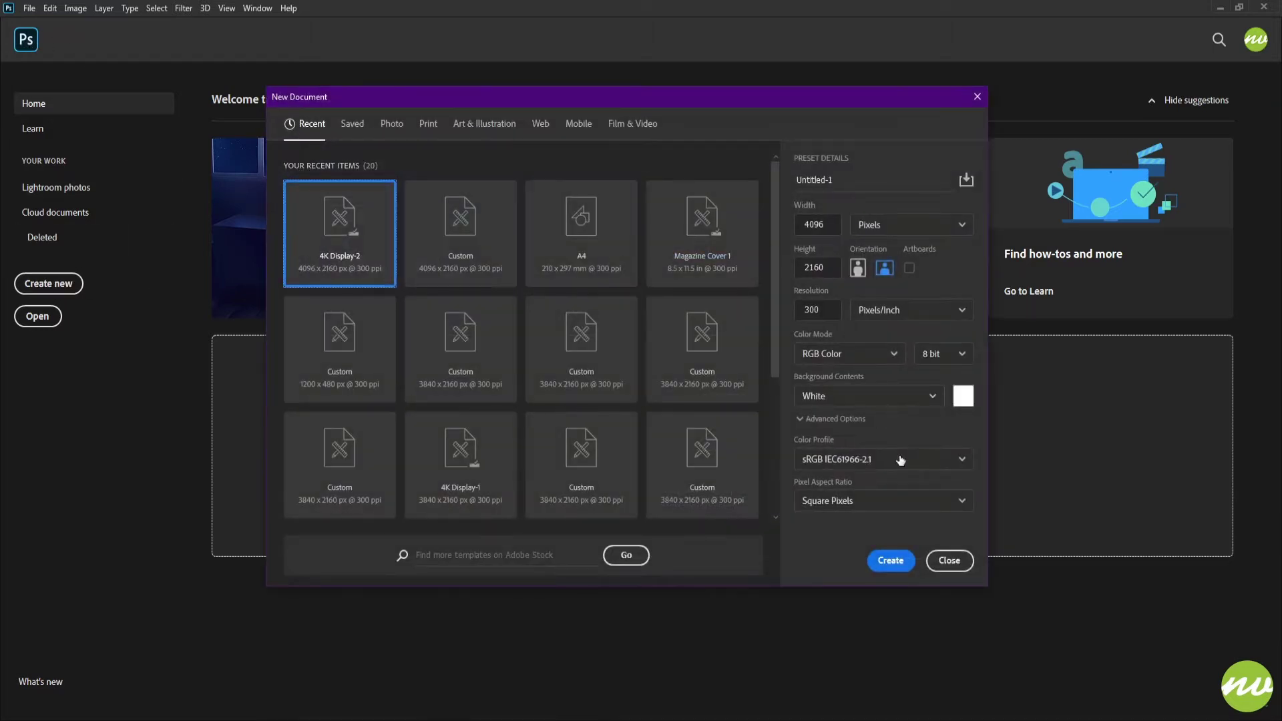
click(889, 562)
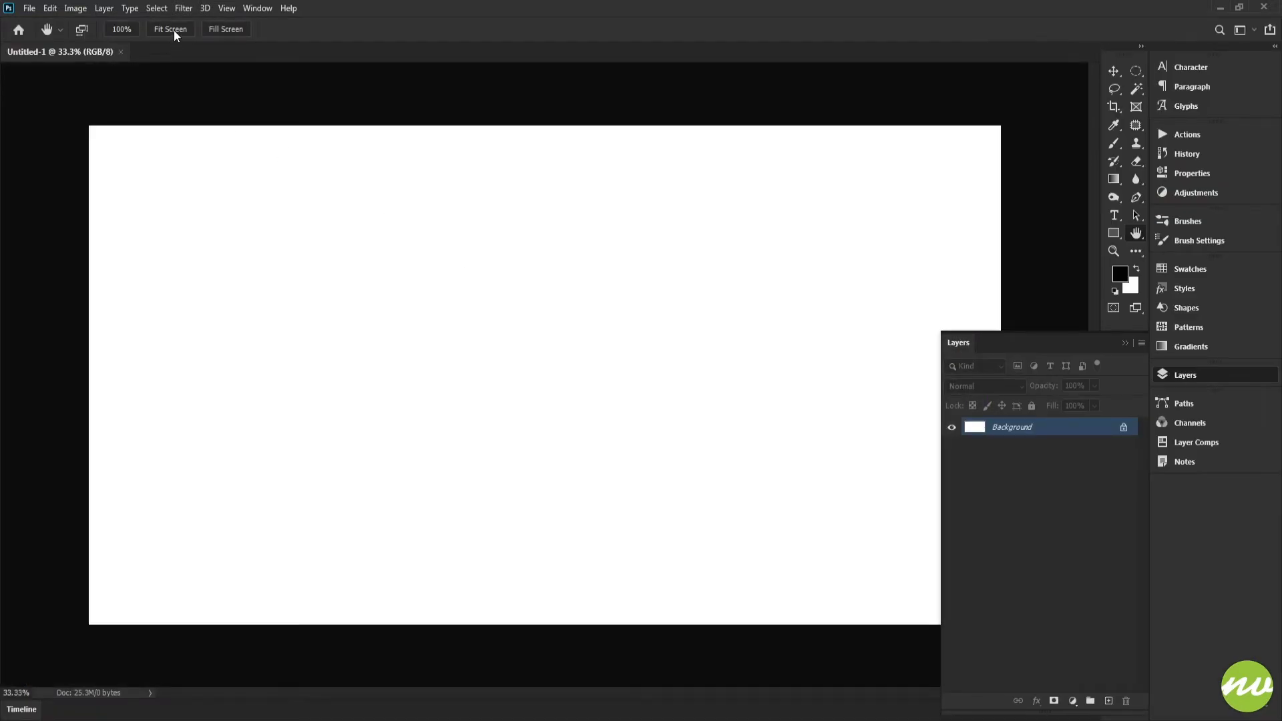
click(174, 30)
Add the text HALLOWEEN to the canvas and set its font size to 180 pt.
key(t)
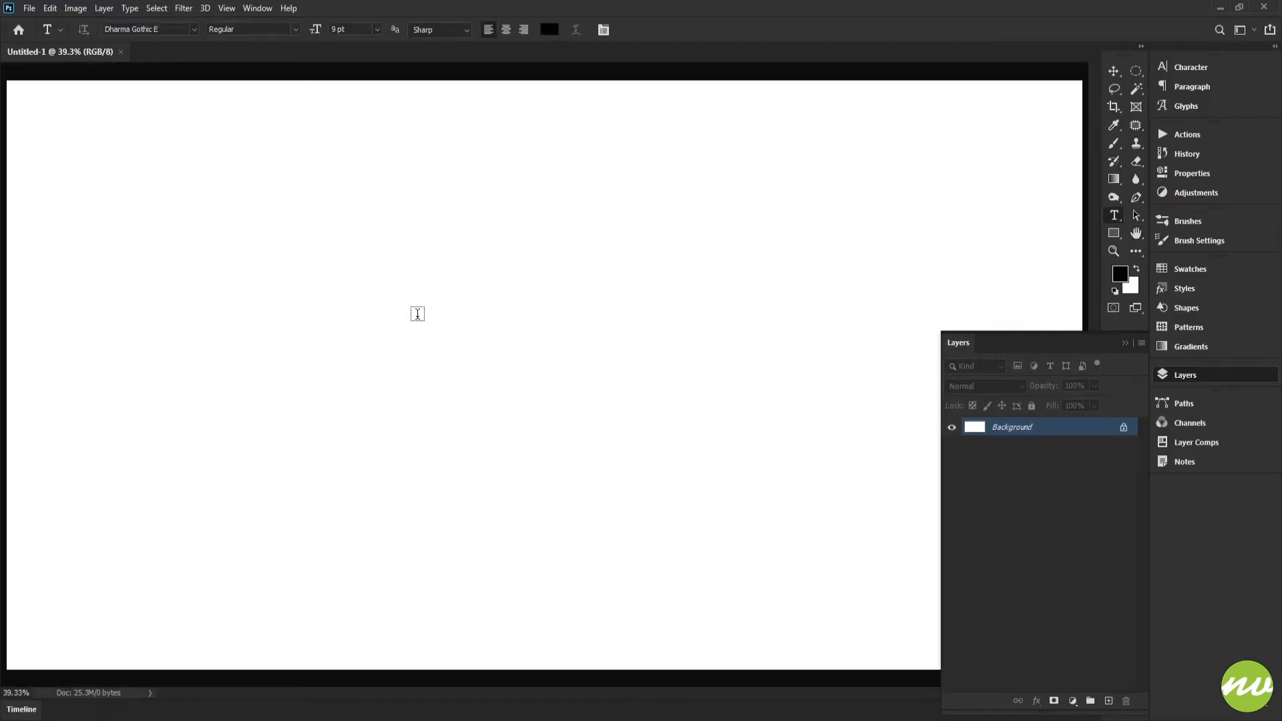
click(404, 364)
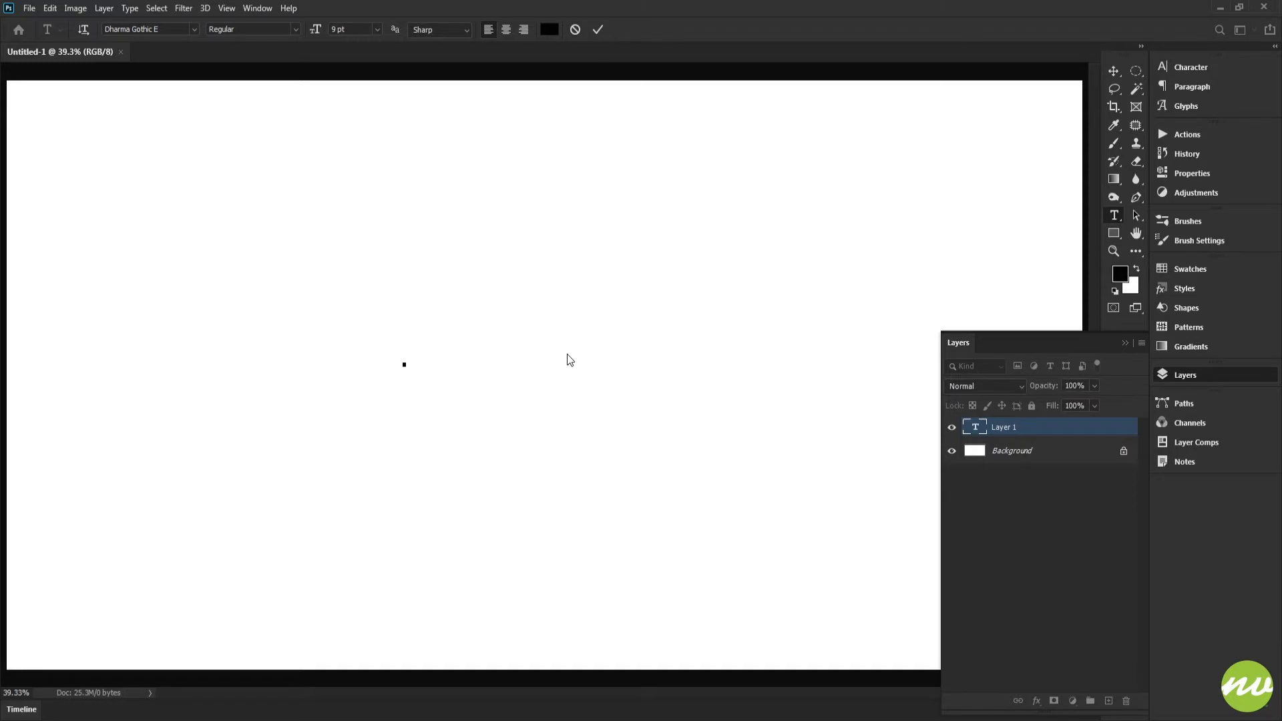
text(HALLOWEEN)
double_click(414, 359)
click(368, 30)
text(180)
key(Return)
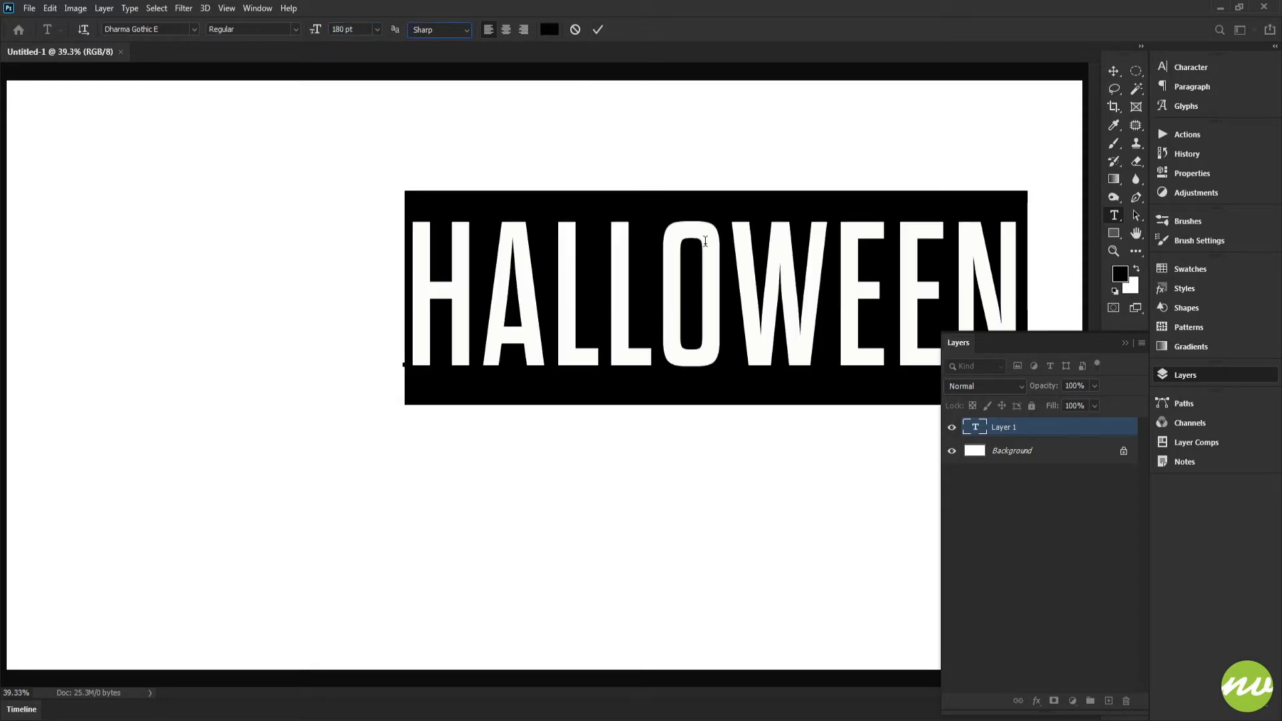
Move the HALLOWEEN text to the middle of the canvas and align its vertical centre with the canvas.
drag(675, 486, 519, 544)
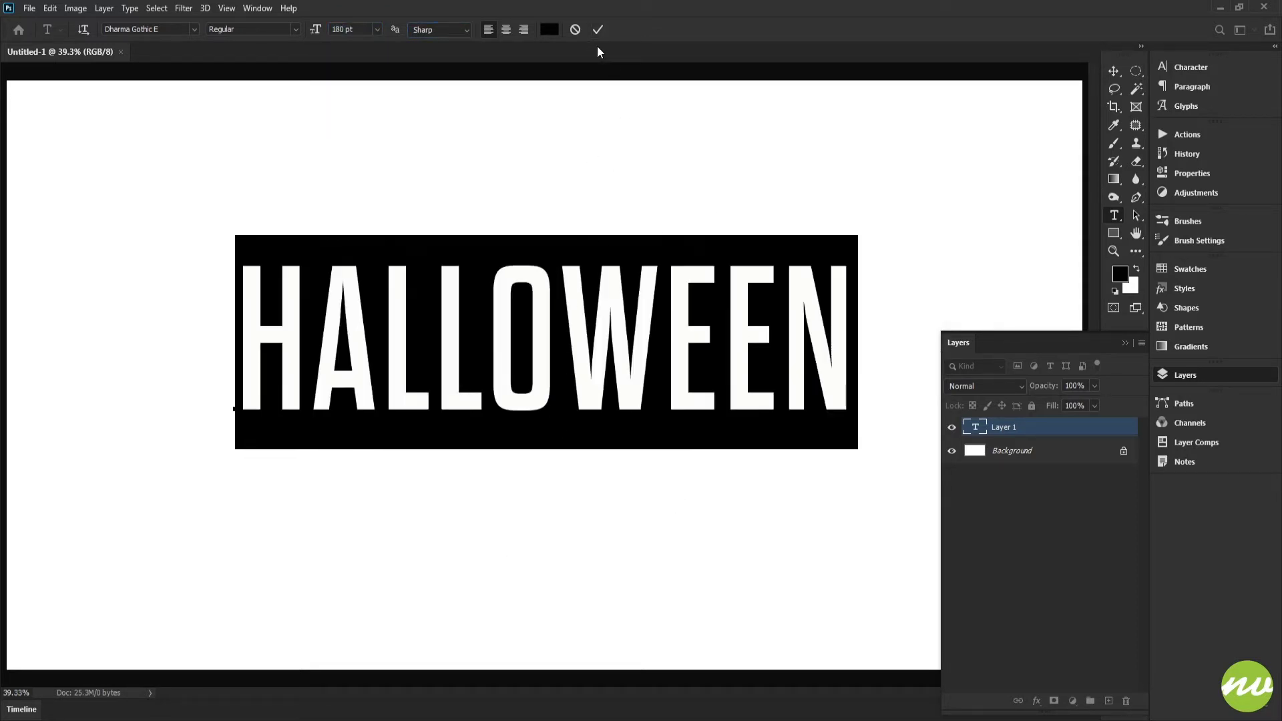
click(599, 30)
key(v)
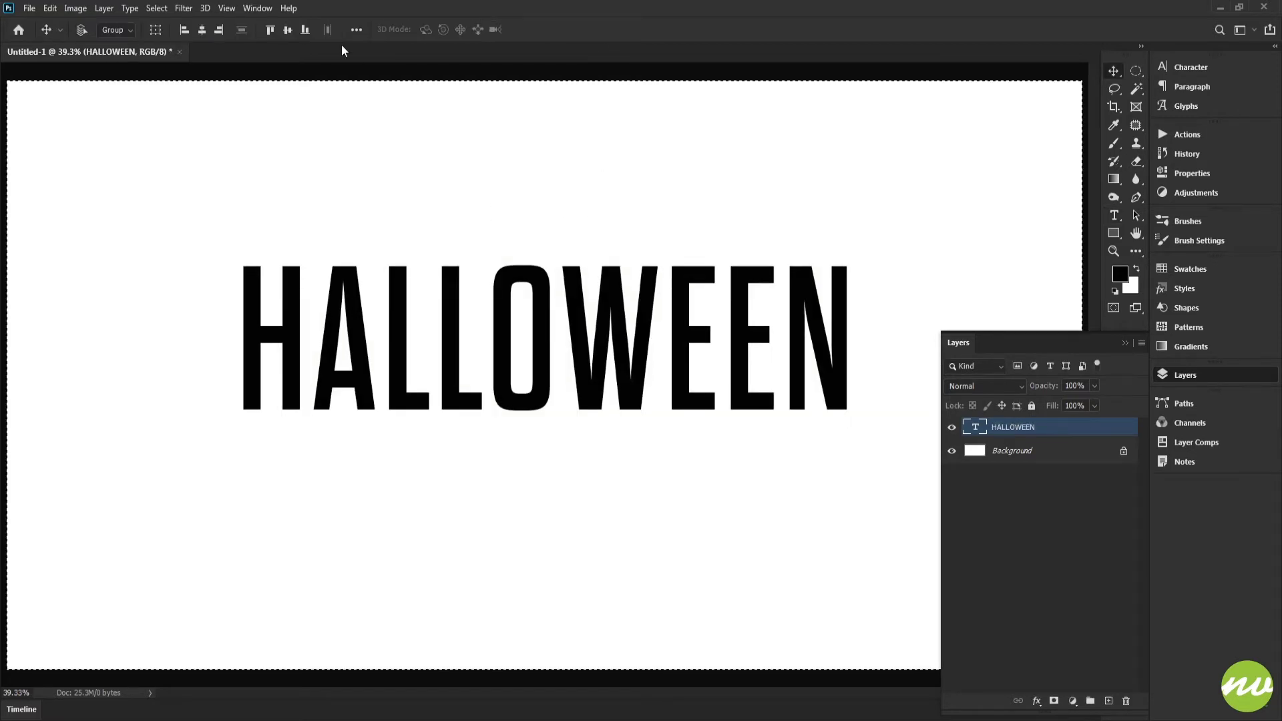
key(ctrl+a)
click(289, 31)
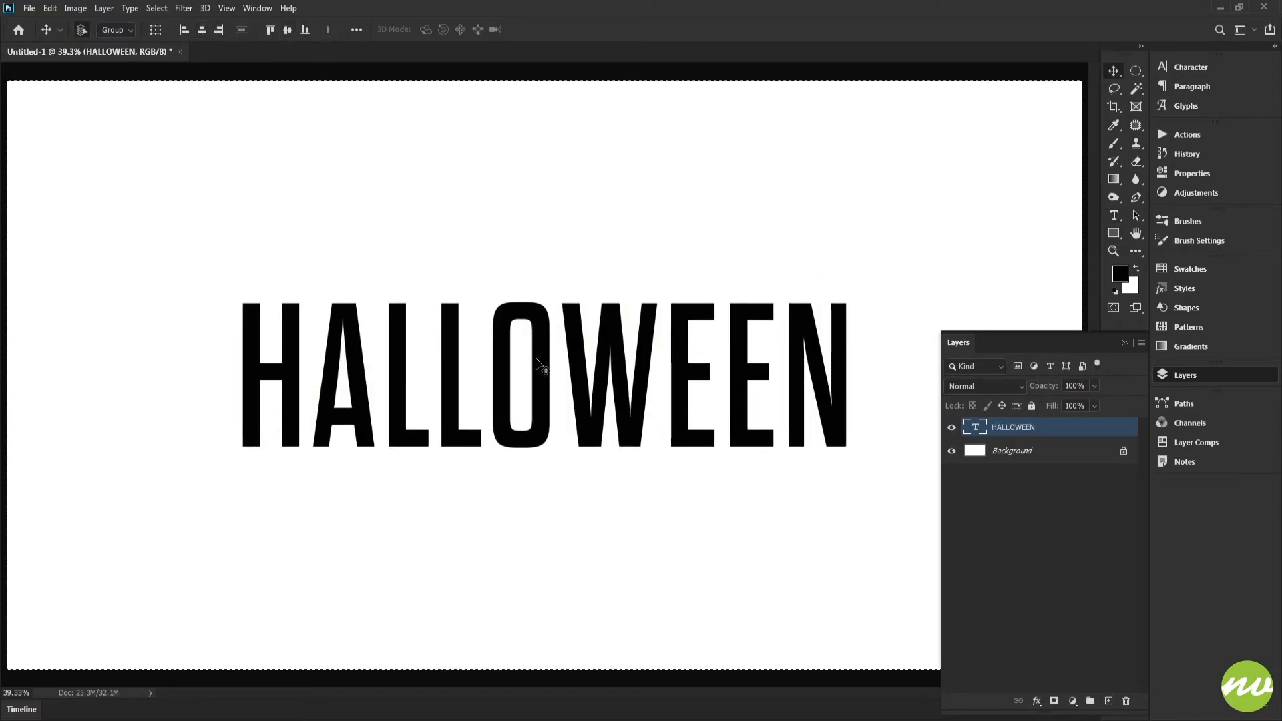
key(ctrl+d)
key(h)
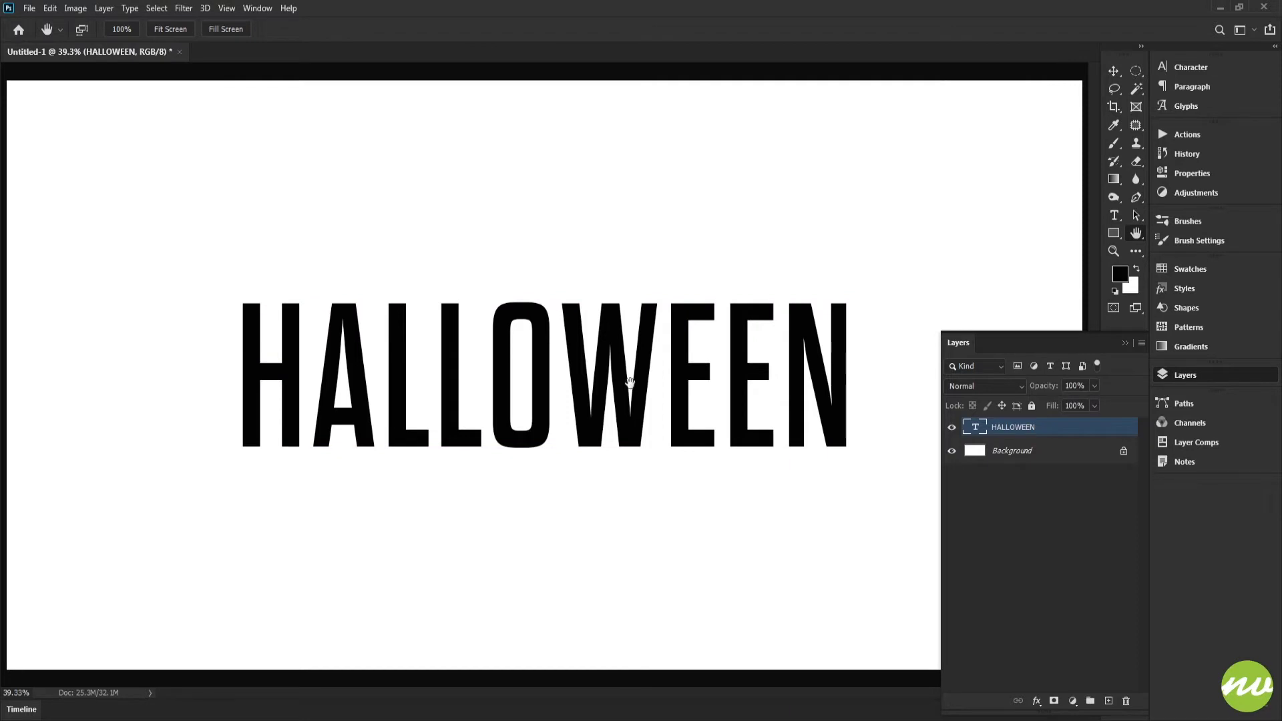
Change the HALLOWEEN text's font to Professor Minty and re-centre it vertically and horizontally on the canvas.
click(1174, 69)
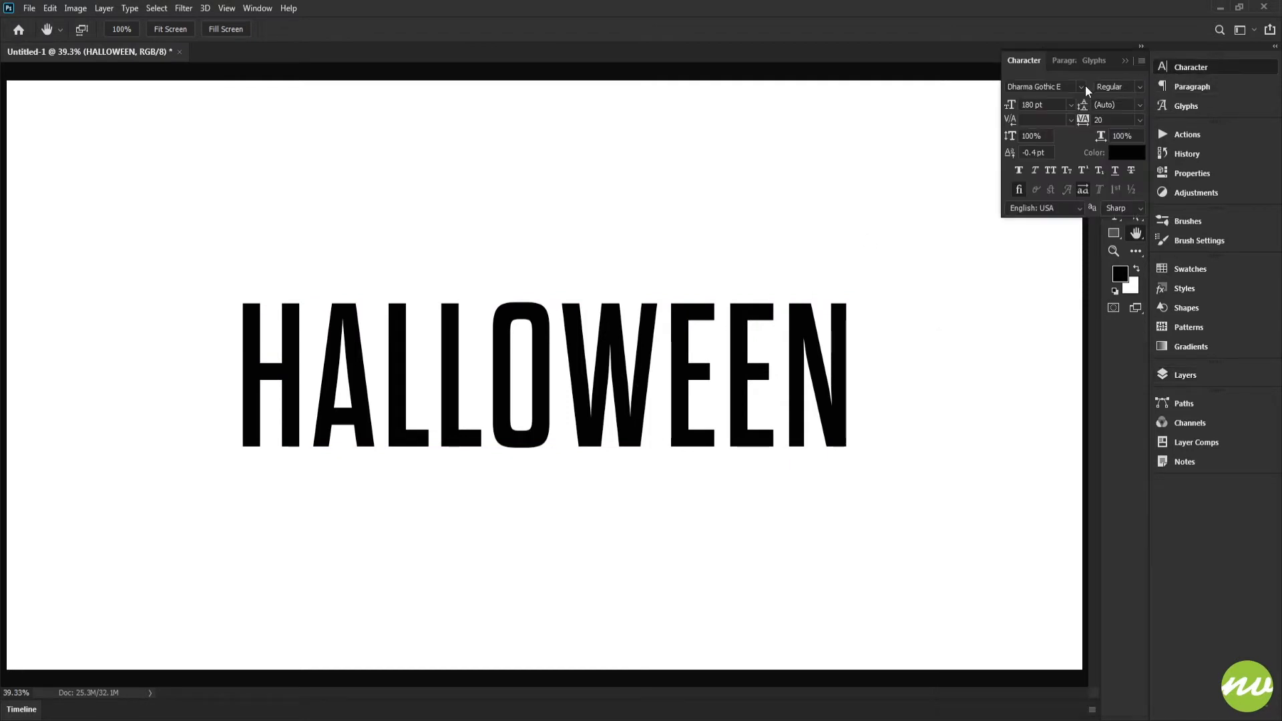
click(1071, 119)
click(1051, 130)
click(1080, 84)
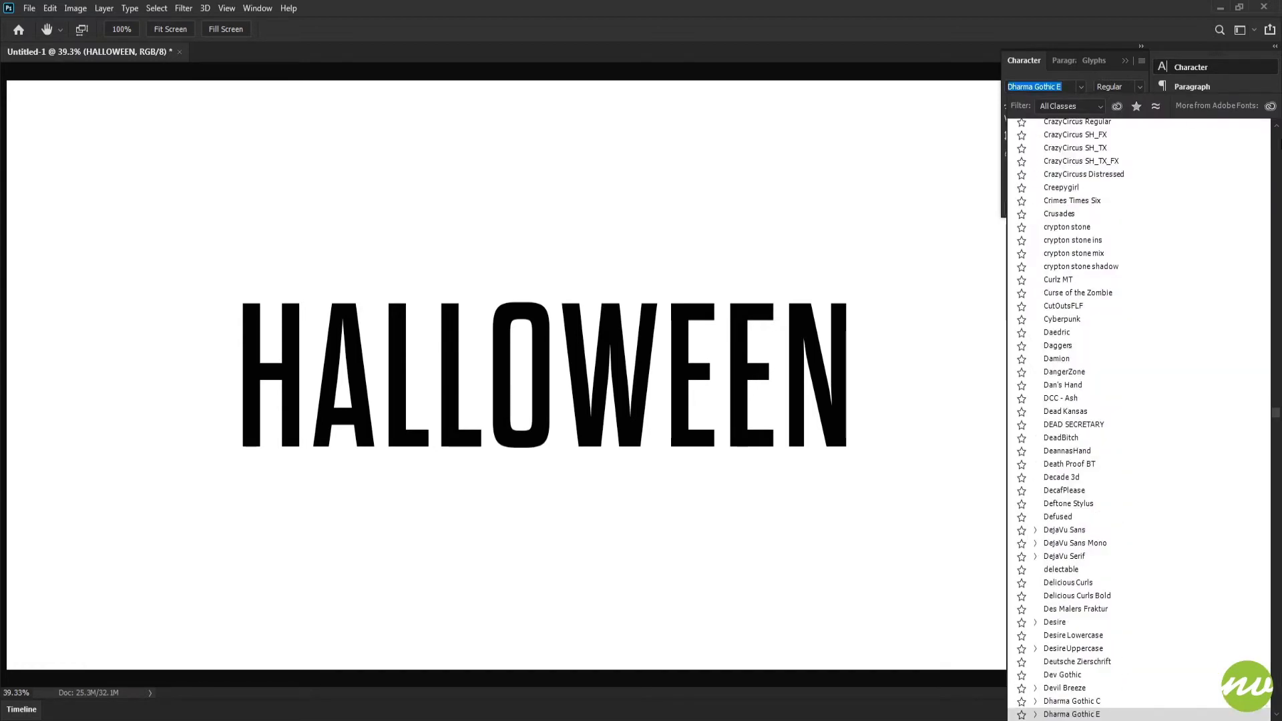
drag(1277, 417, 1275, 133)
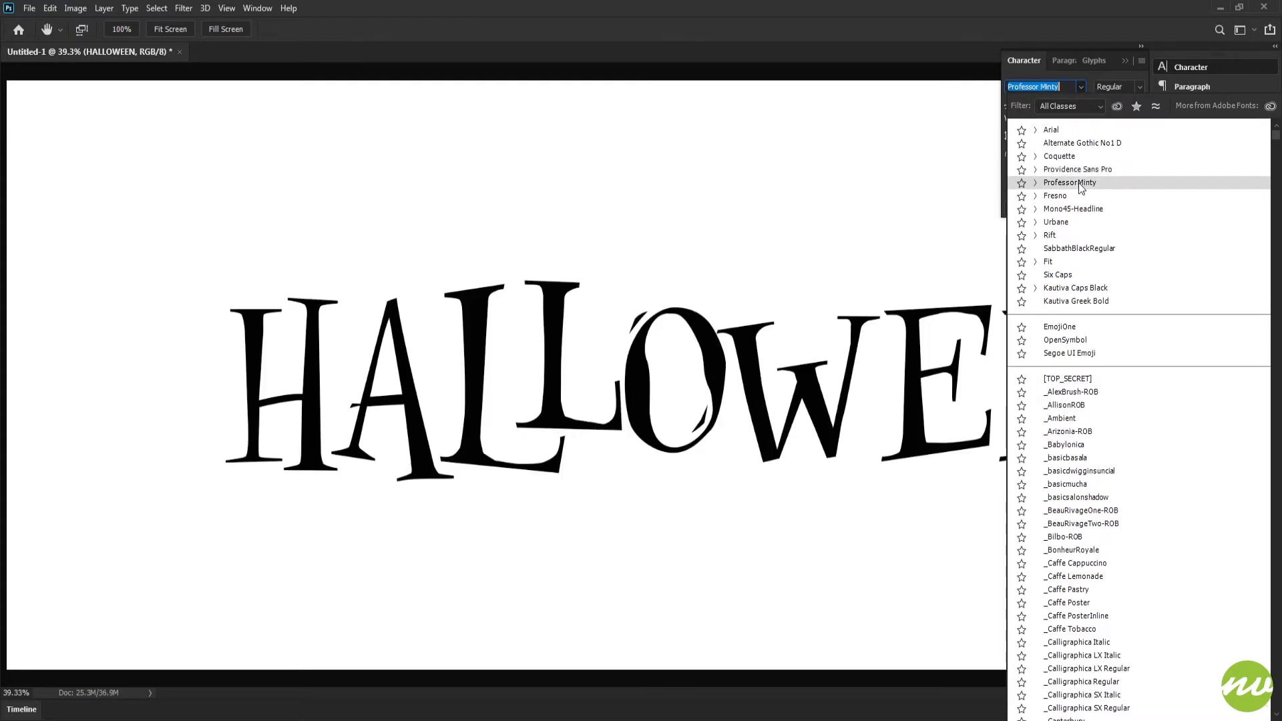
click(1079, 182)
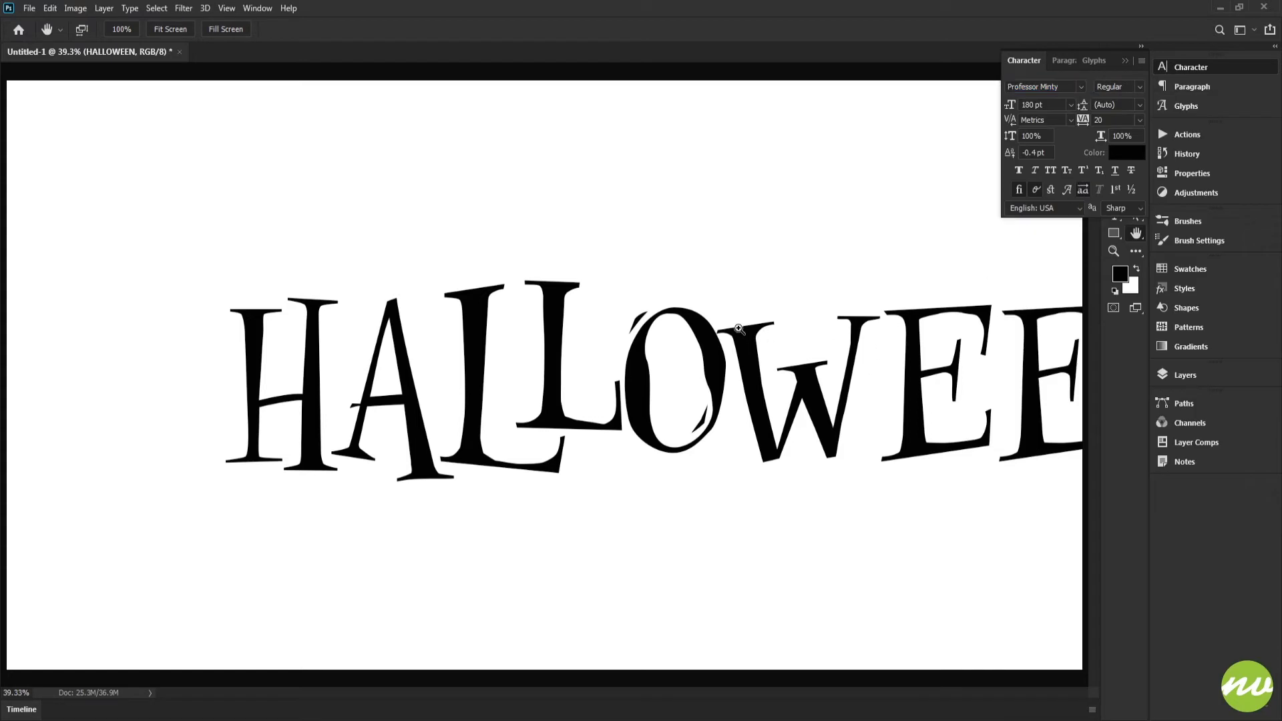
click(287, 29)
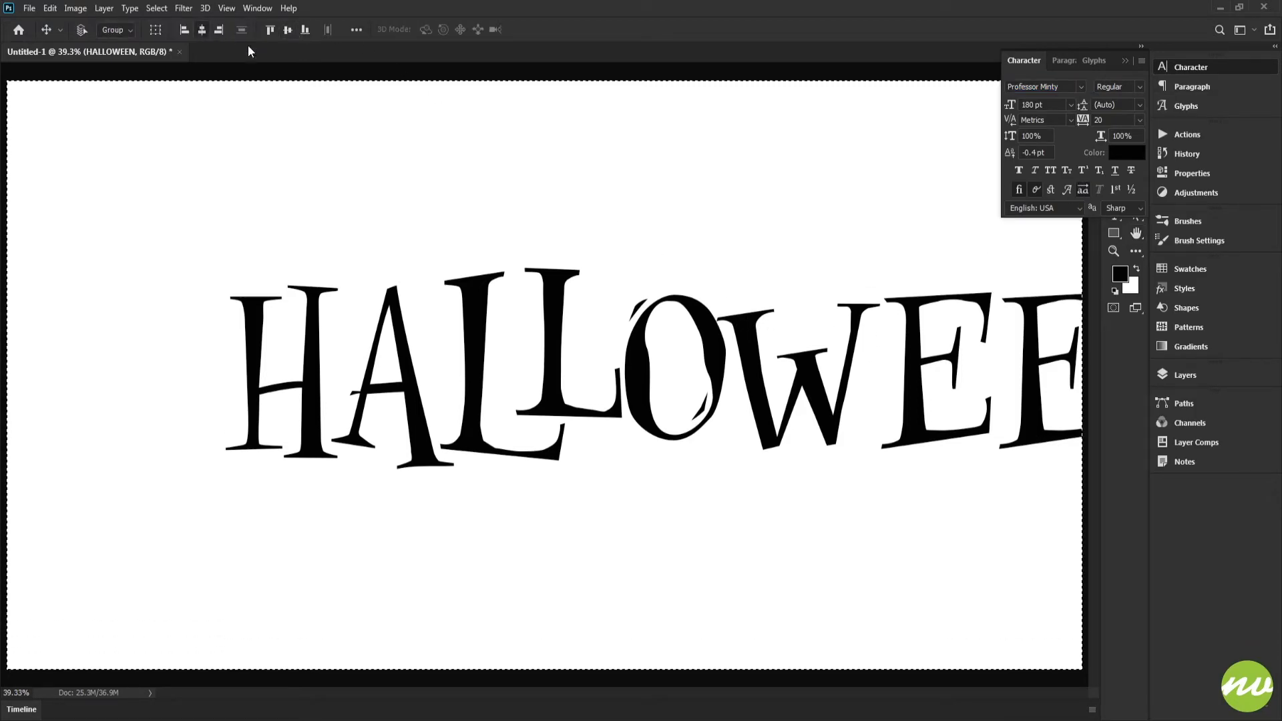
click(201, 29)
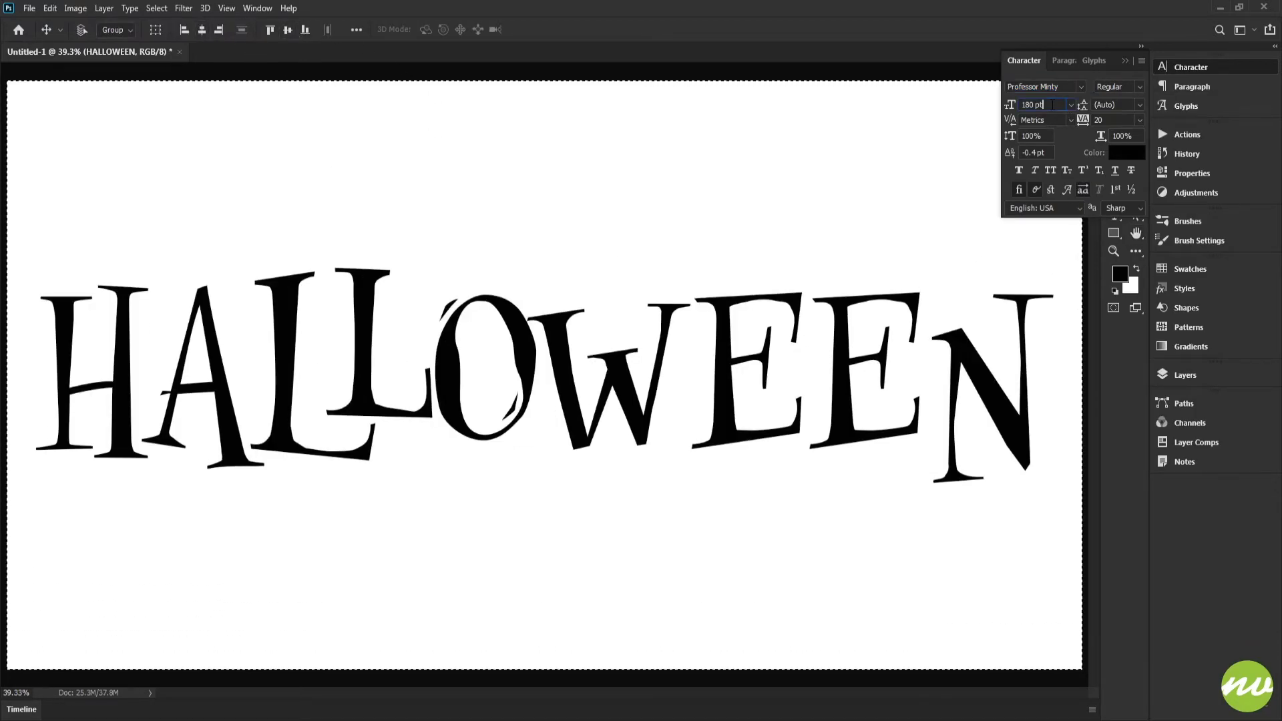
Set the text's size to 175 pt, its tracking to 0 and its baseline shift to 0 pt, with no selection left active.
double_click(1053, 105)
text(175)
key(Return)
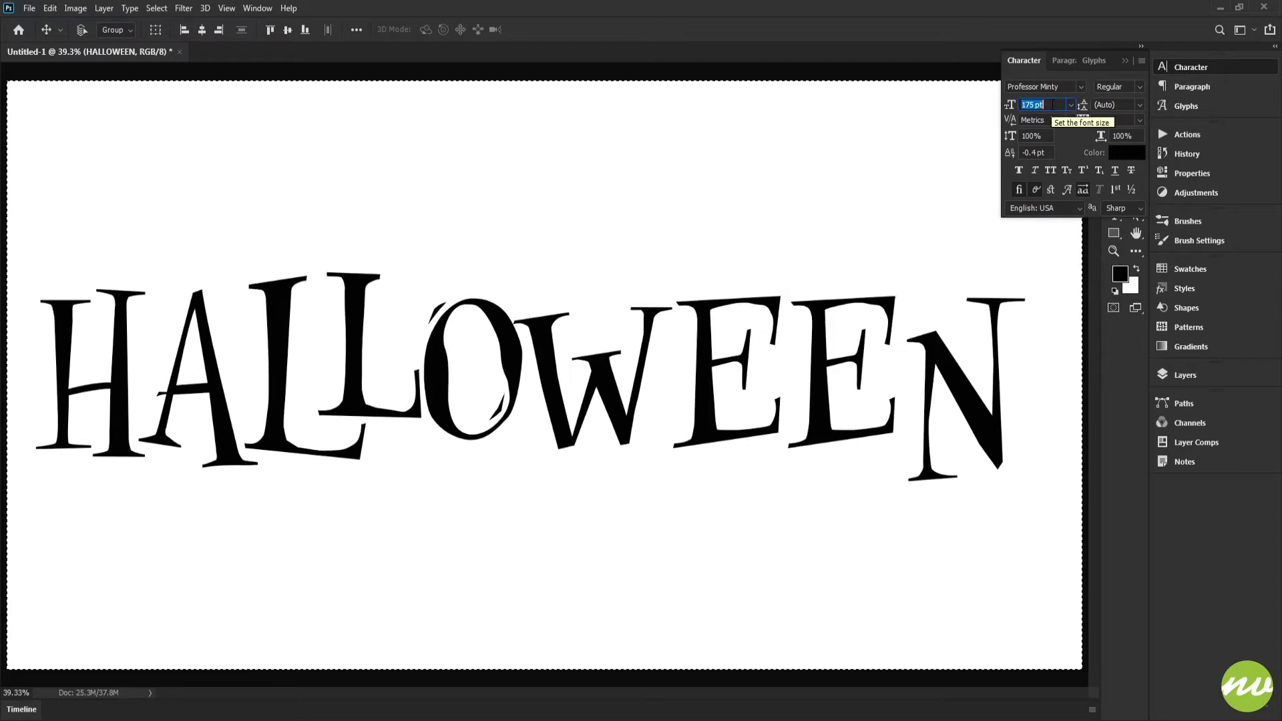
click(1139, 120)
click(1132, 179)
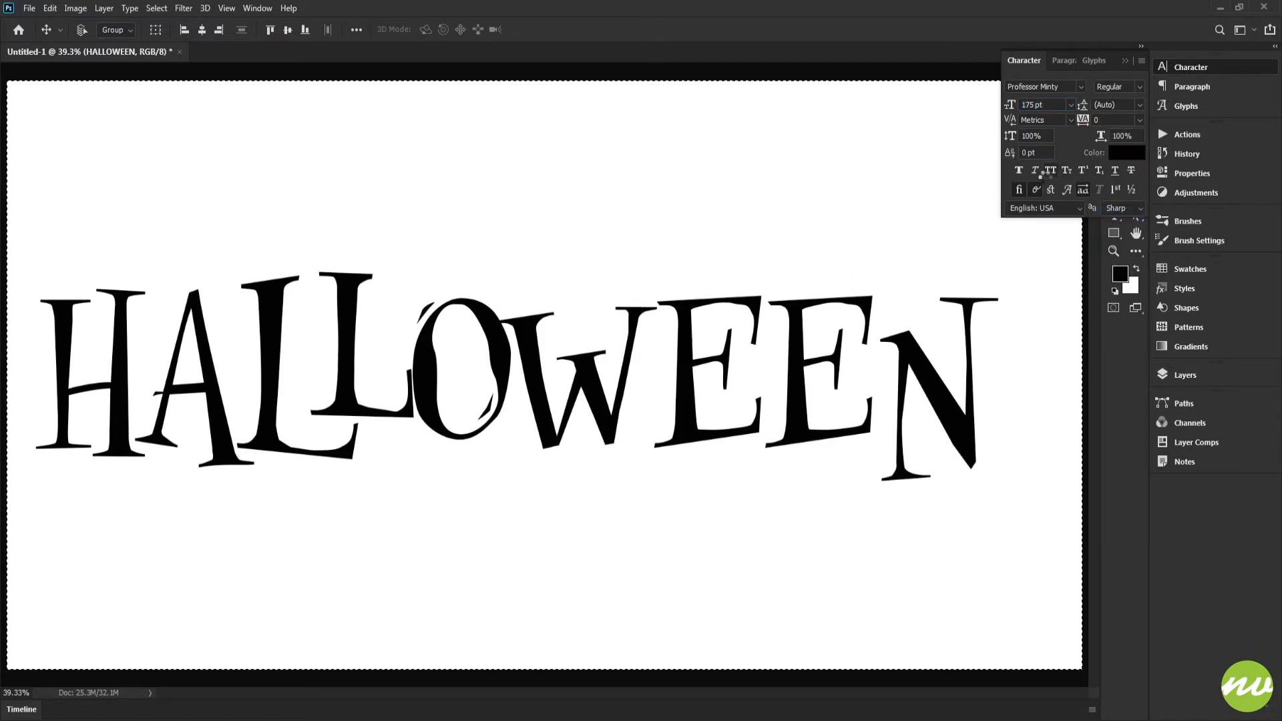
key(ctrl+d)
key(h)
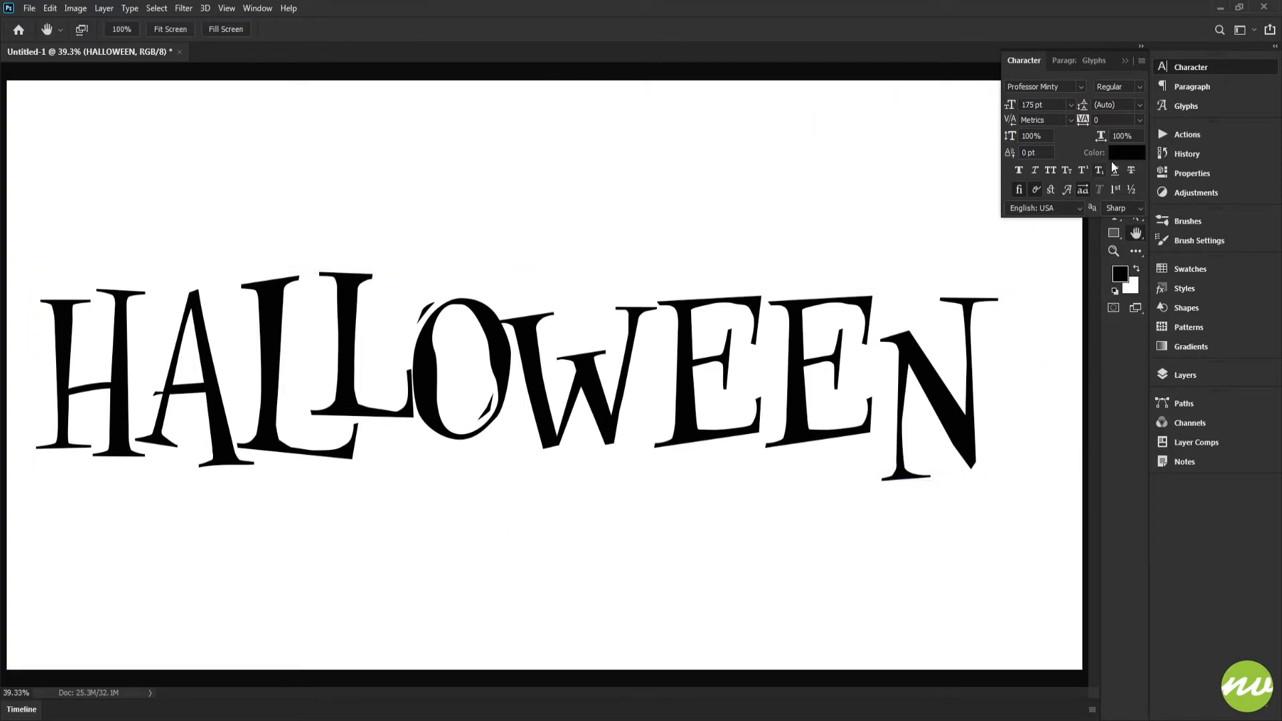
Change the HALLOWEEN text color to golden yellow #f4c817.
click(1116, 154)
drag(962, 274, 962, 262)
mouse_move(910, 205)
mouse_down()
mouse_move(902, 118)
mouse_move(913, 111)
mouse_up()
drag(960, 274, 960, 253)
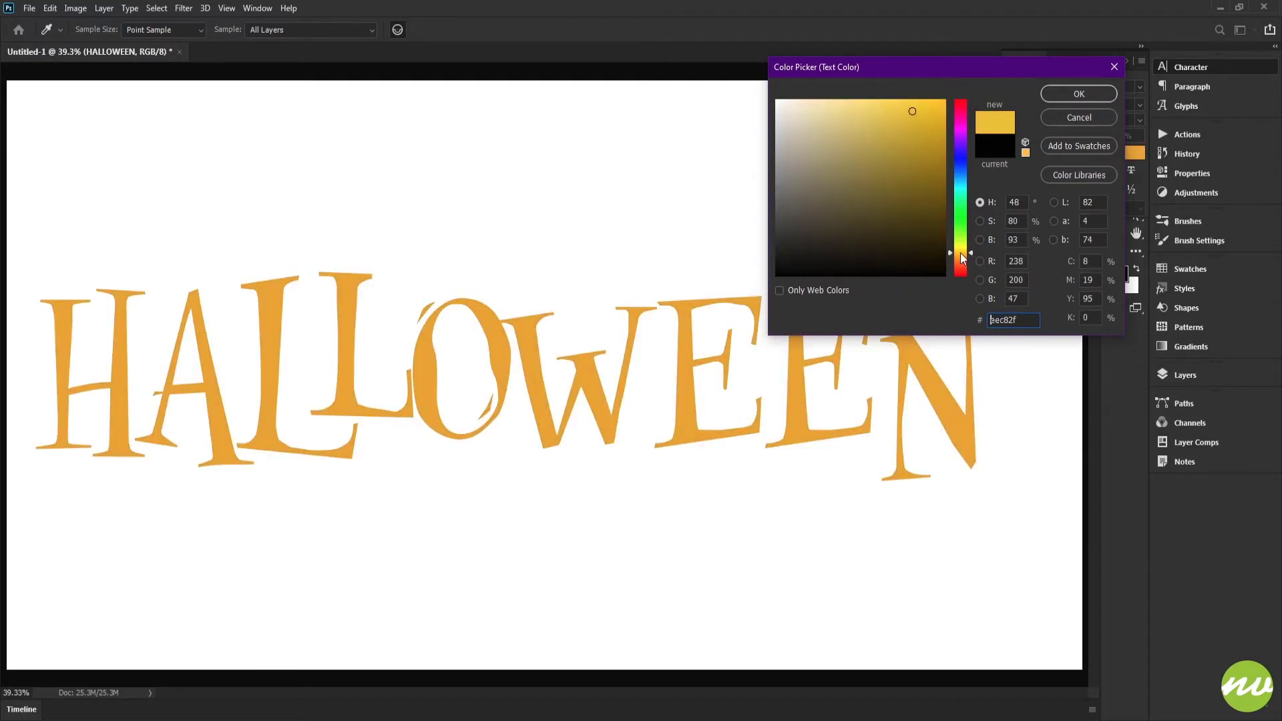
drag(933, 129, 930, 108)
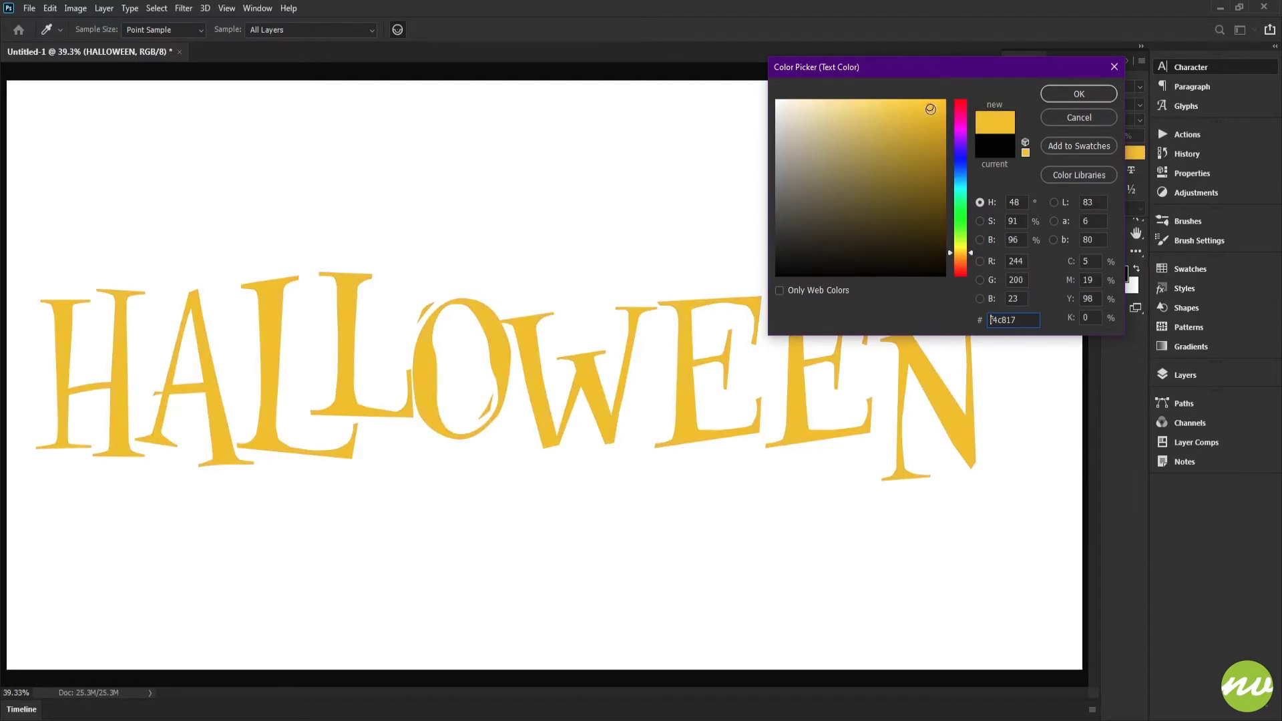
click(1077, 94)
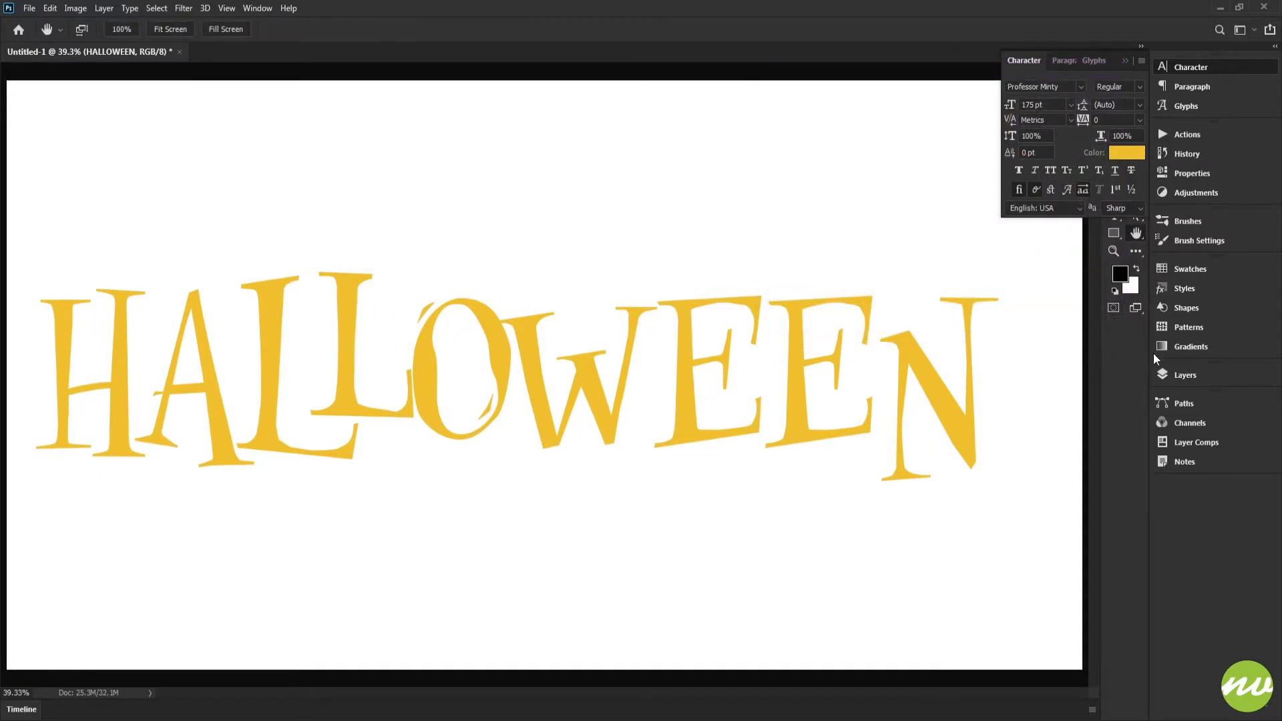
Add a black (#000000) Solid Color fill layer directly above the Background layer.
click(1179, 374)
click(994, 455)
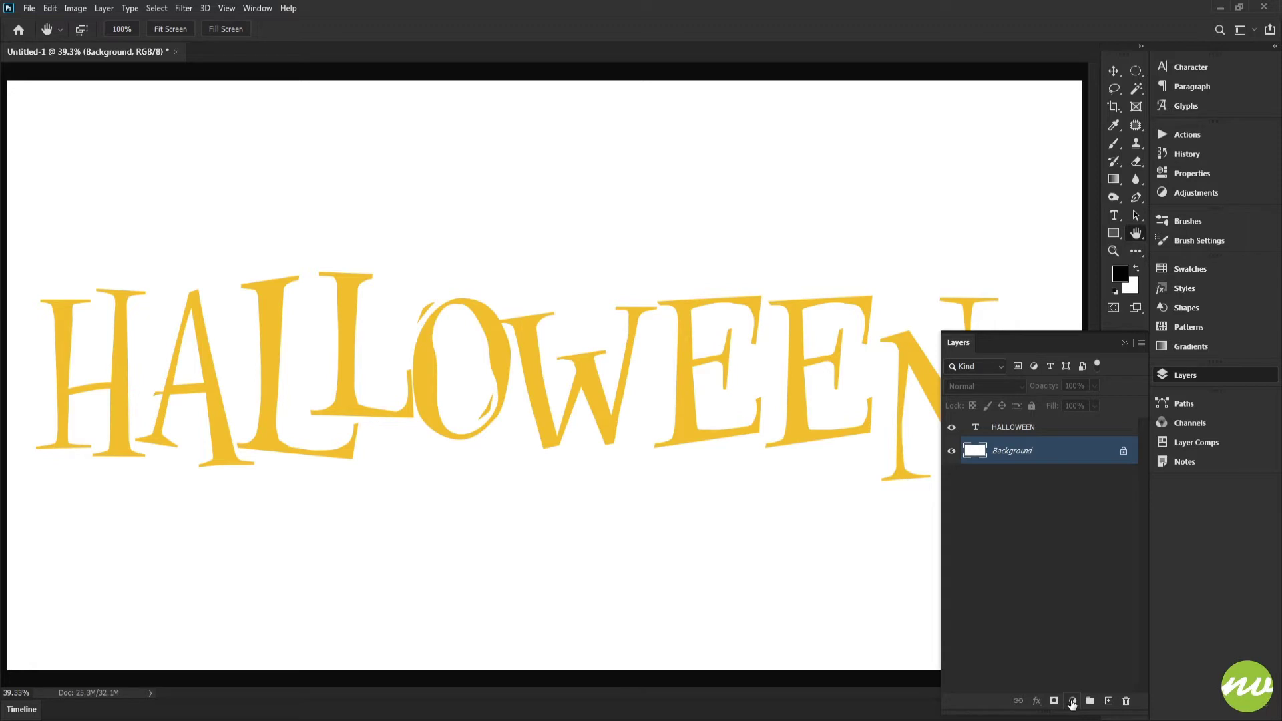
click(1072, 702)
click(1092, 451)
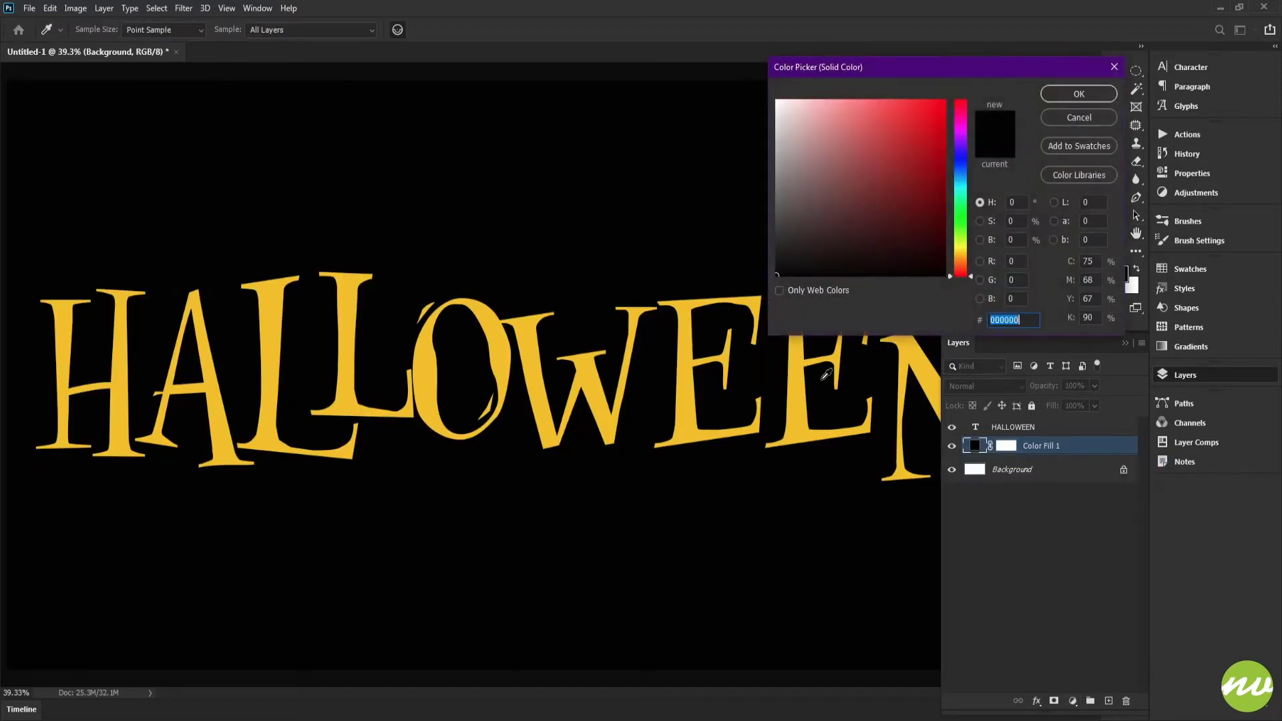
key(Return)
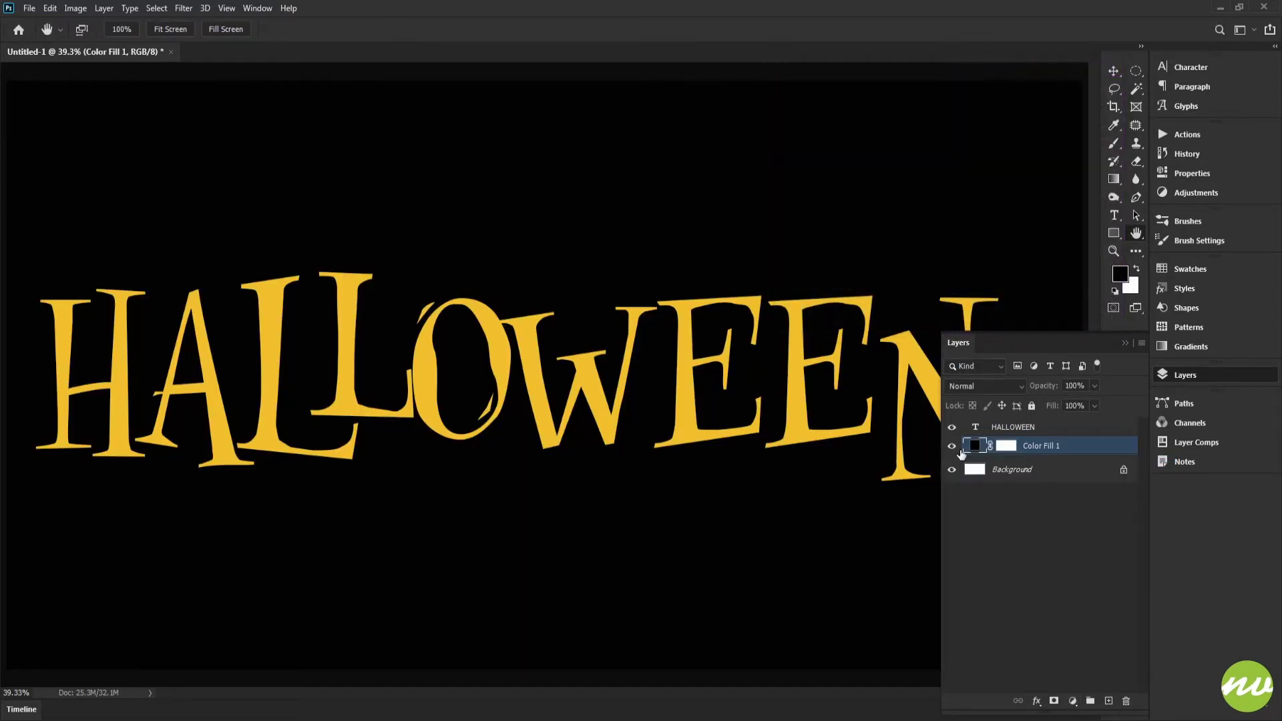
Group the black fill layer under the name BG, collapse the group and select the text layer.
alt+click(1090, 701)
text(BG)
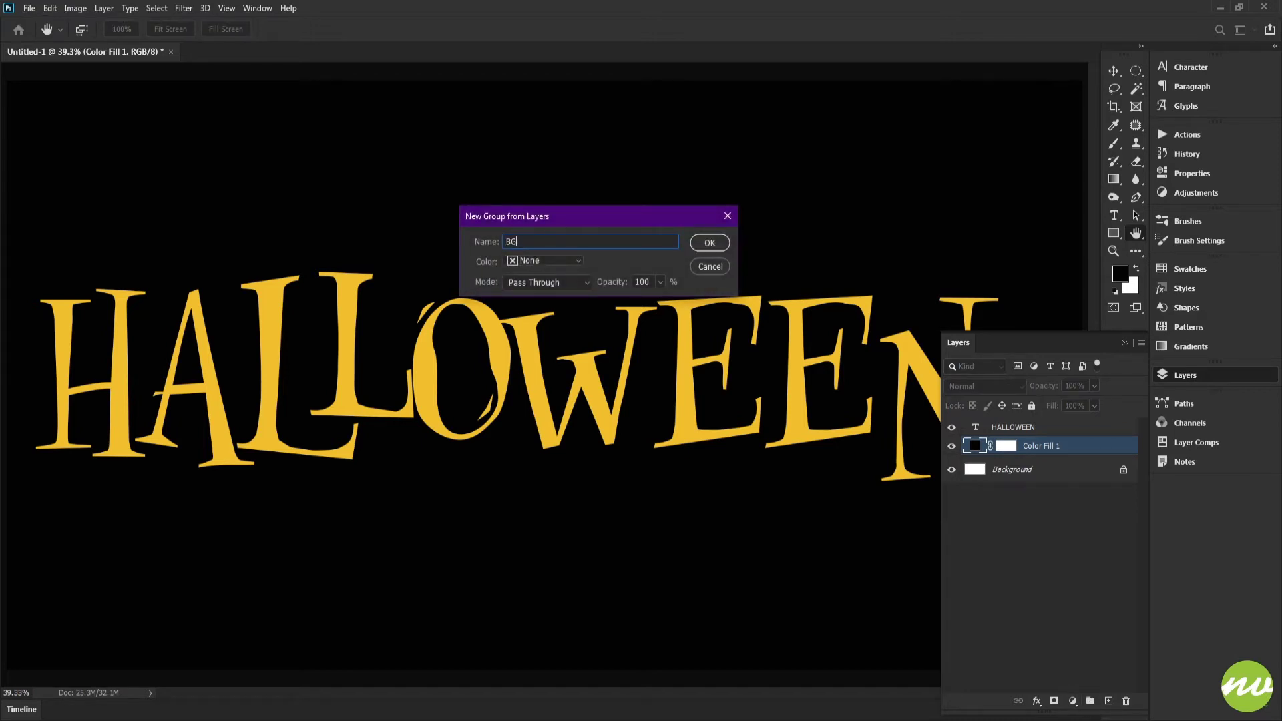
key(Return)
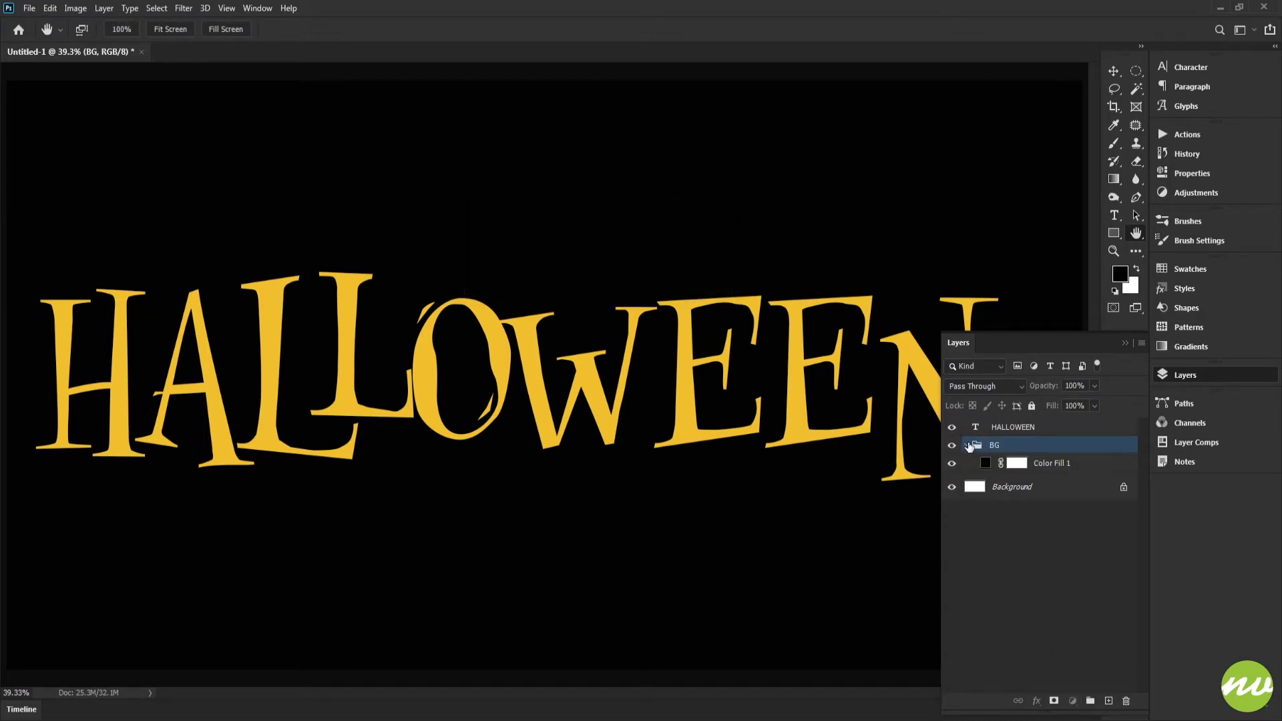
click(1001, 427)
click(966, 445)
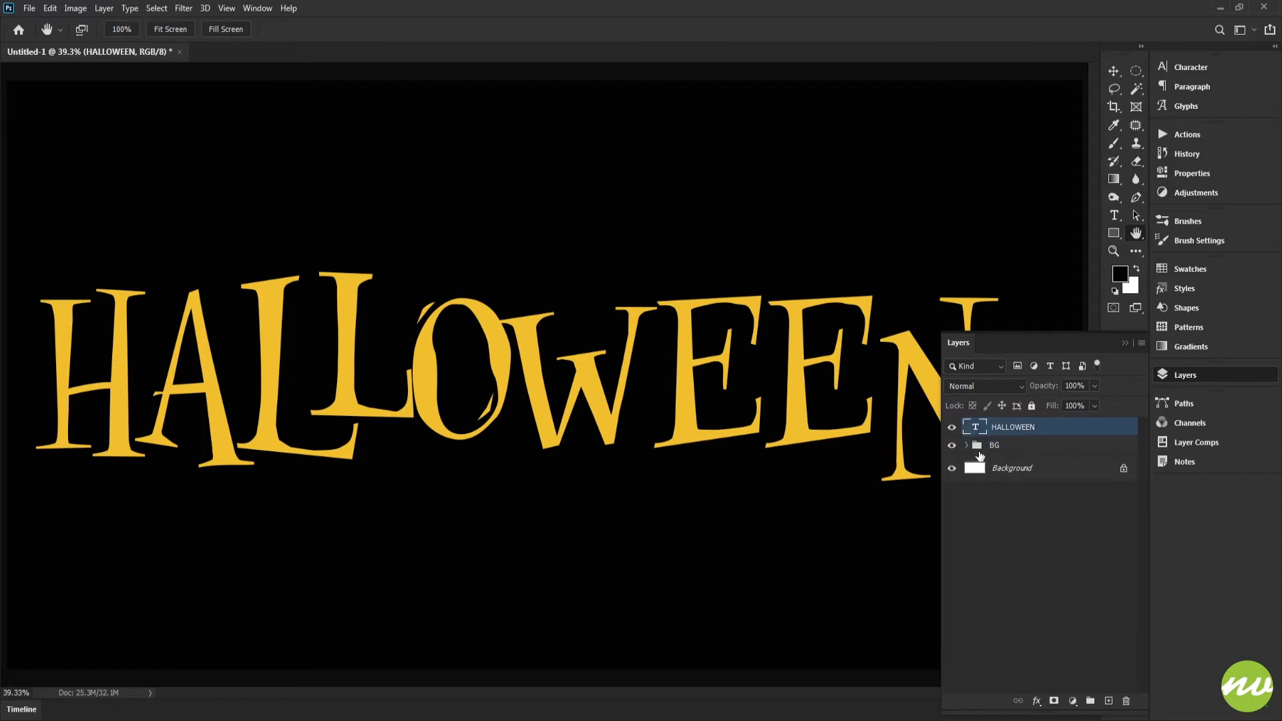
Convert the locked Background into a regular layer and delete it.
double_click(1079, 469)
key(Return)
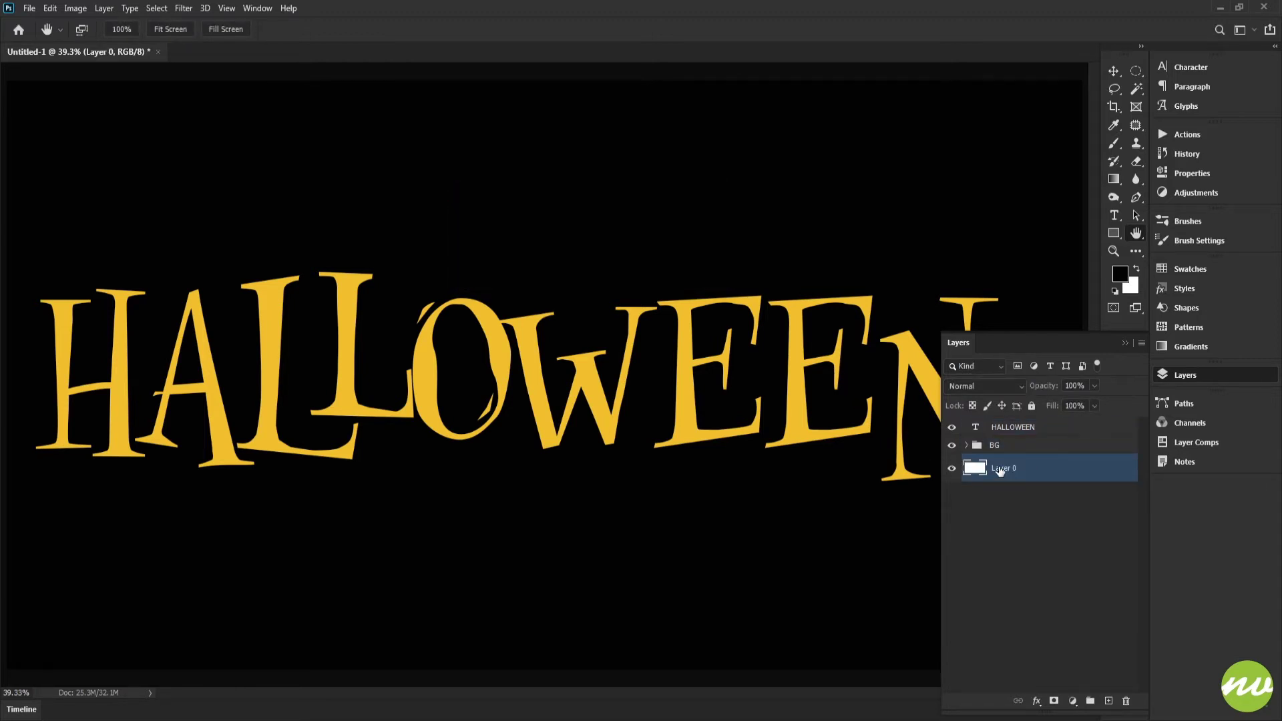
key(Delete)
Add a white Solid Color fill layer and place it below the black fill inside the BG group.
click(1073, 701)
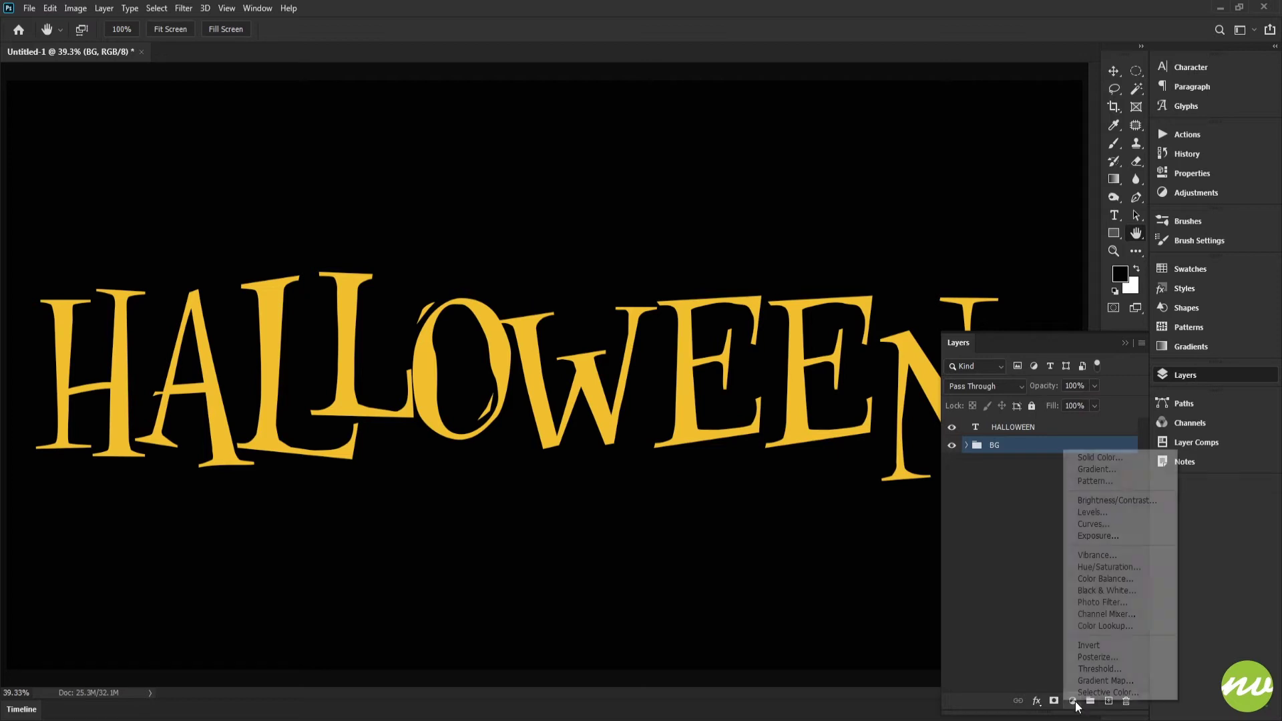
click(1097, 458)
drag(876, 270, 764, 122)
key(Return)
drag(976, 448, 1052, 461)
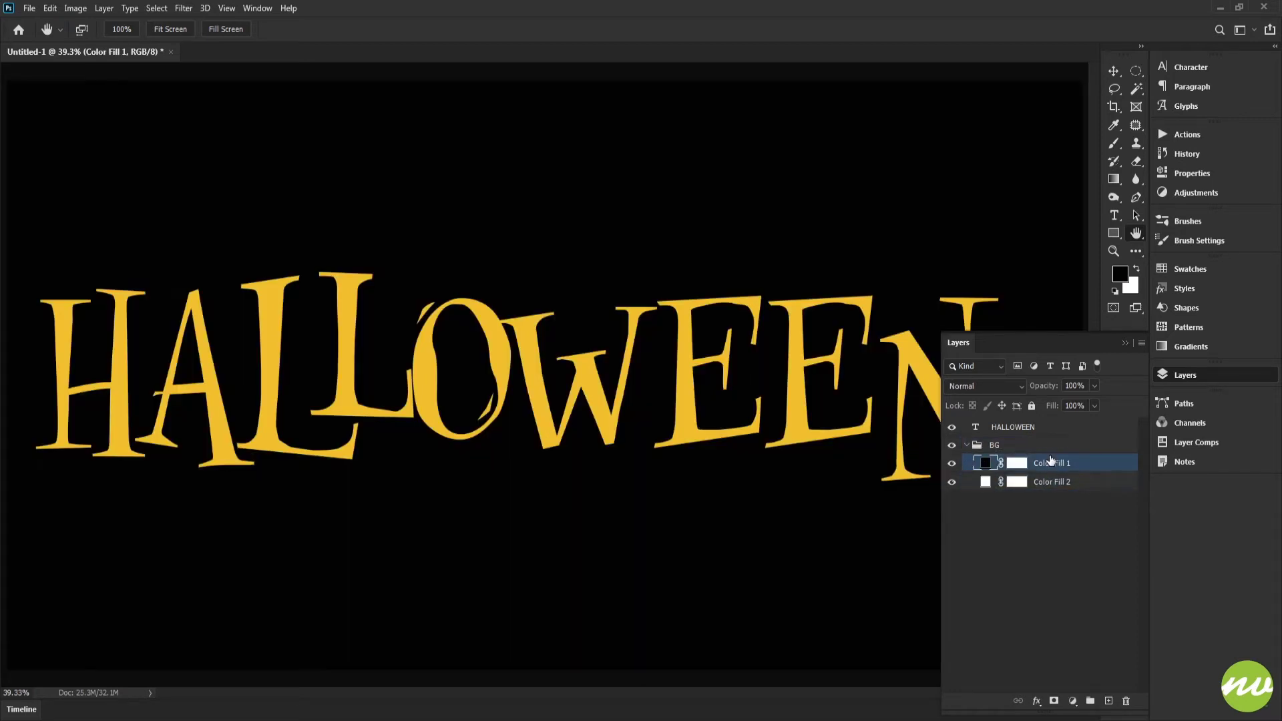
Rename the black fill layer BLK and the white one WHT, collapse the BG group and select the text layer.
double_click(1051, 464)
text(BLK)
key(Tab)
text(WH)
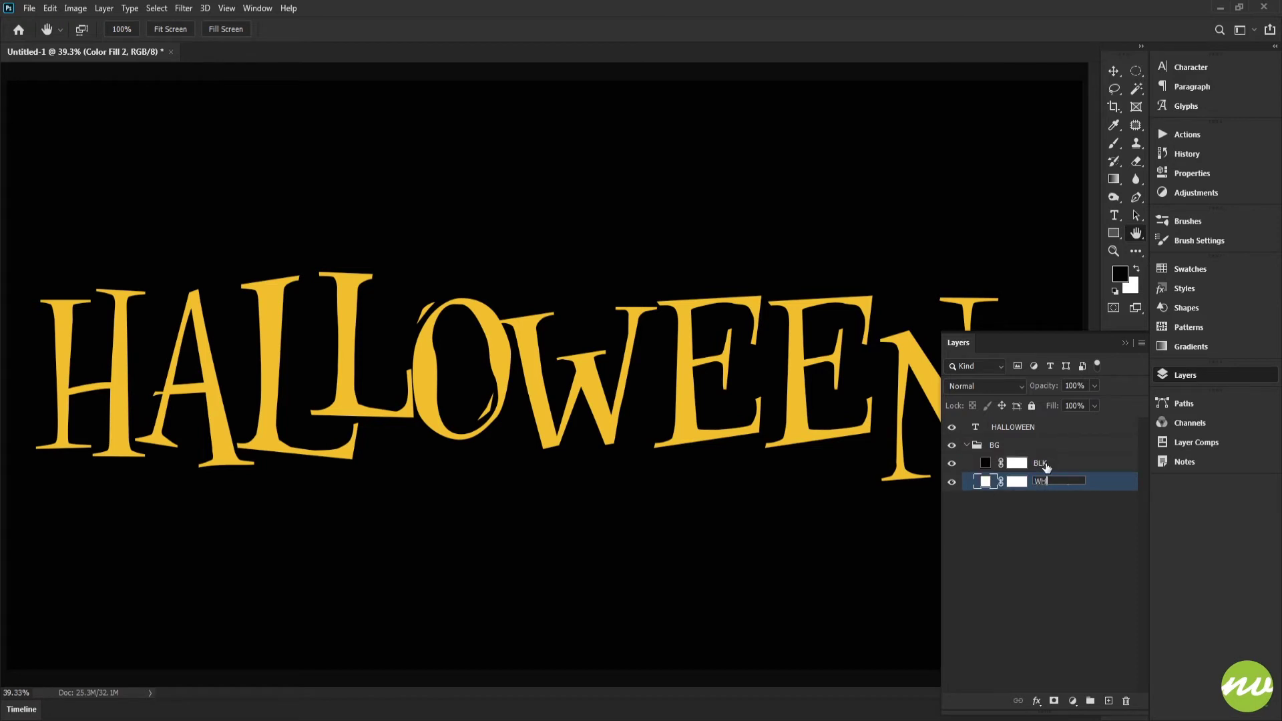
text(T)
key(Return)
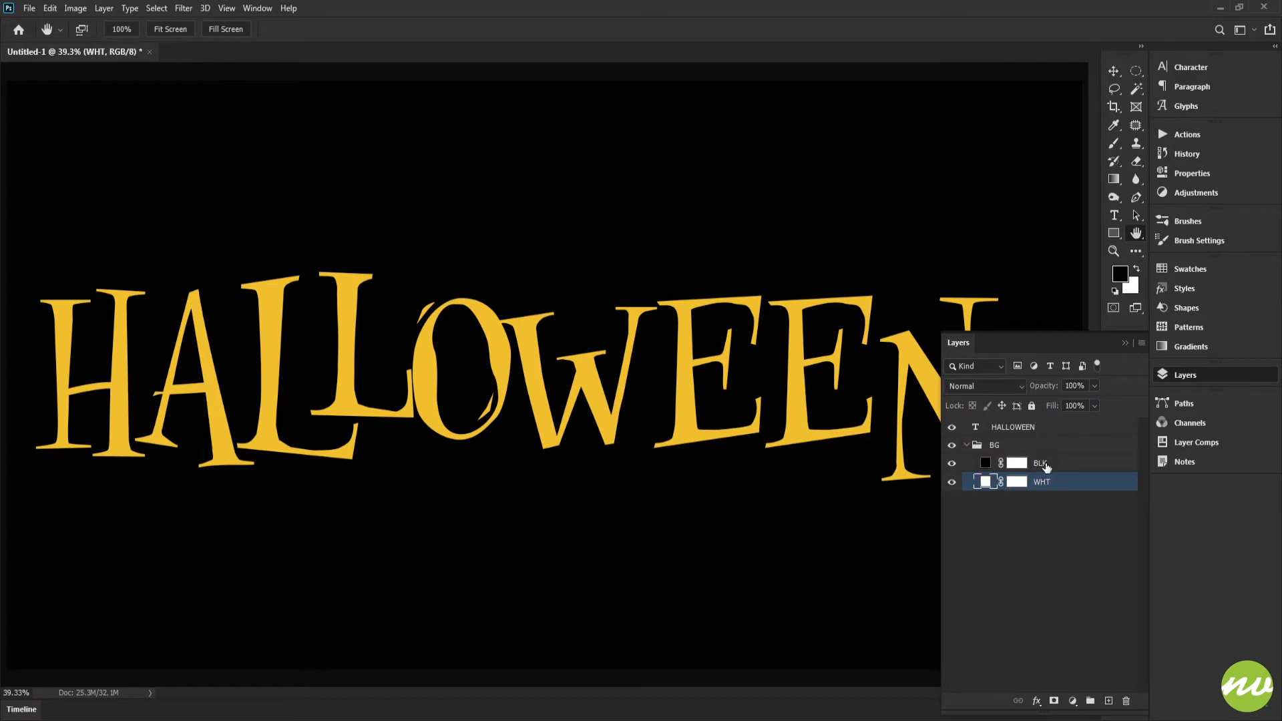
click(970, 431)
click(966, 445)
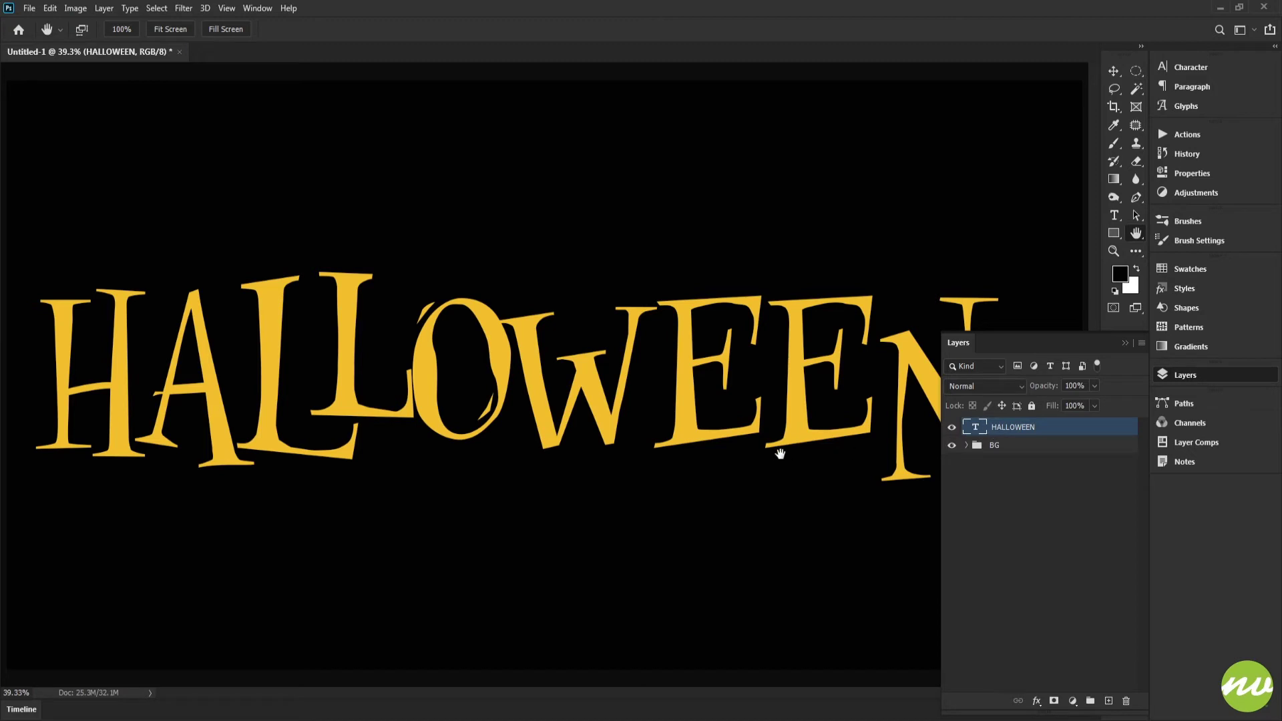
Duplicate the HALLOWEEN text layer and move the copy below the original.
key(ctrl+j)
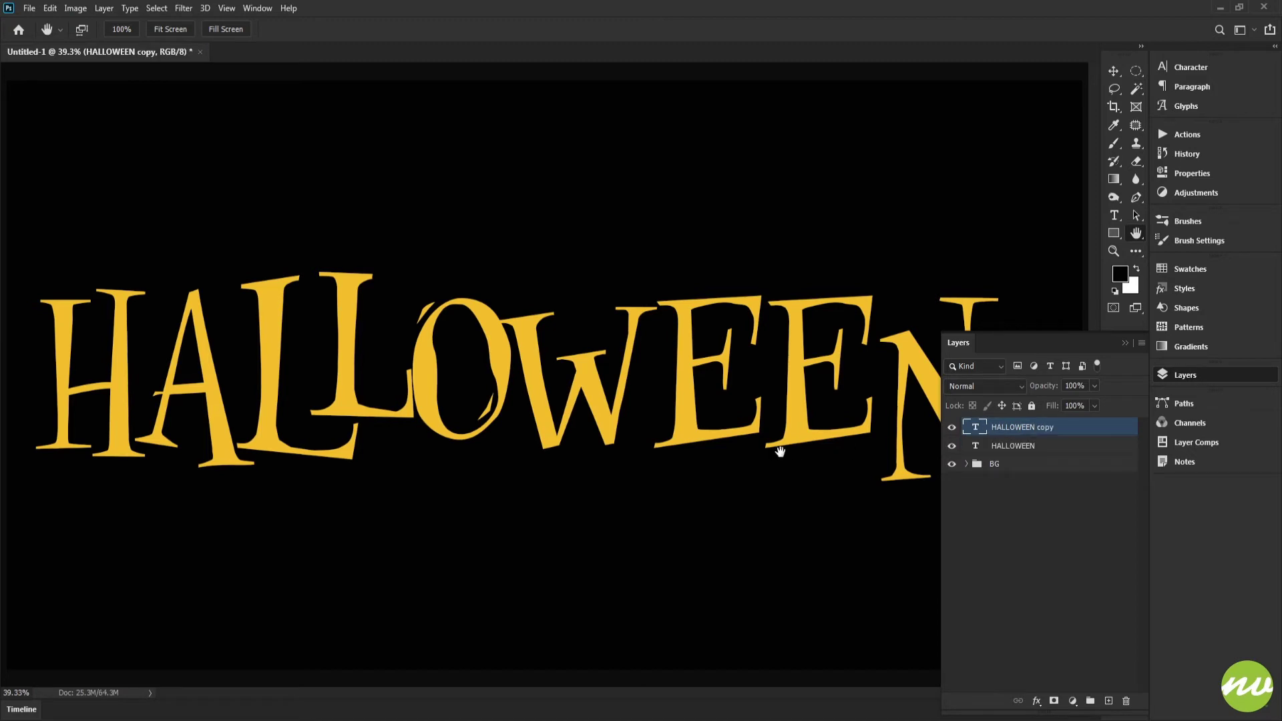
key(ctrl+z)
key(ctrl+j)
key(ctrl+bracketleft)
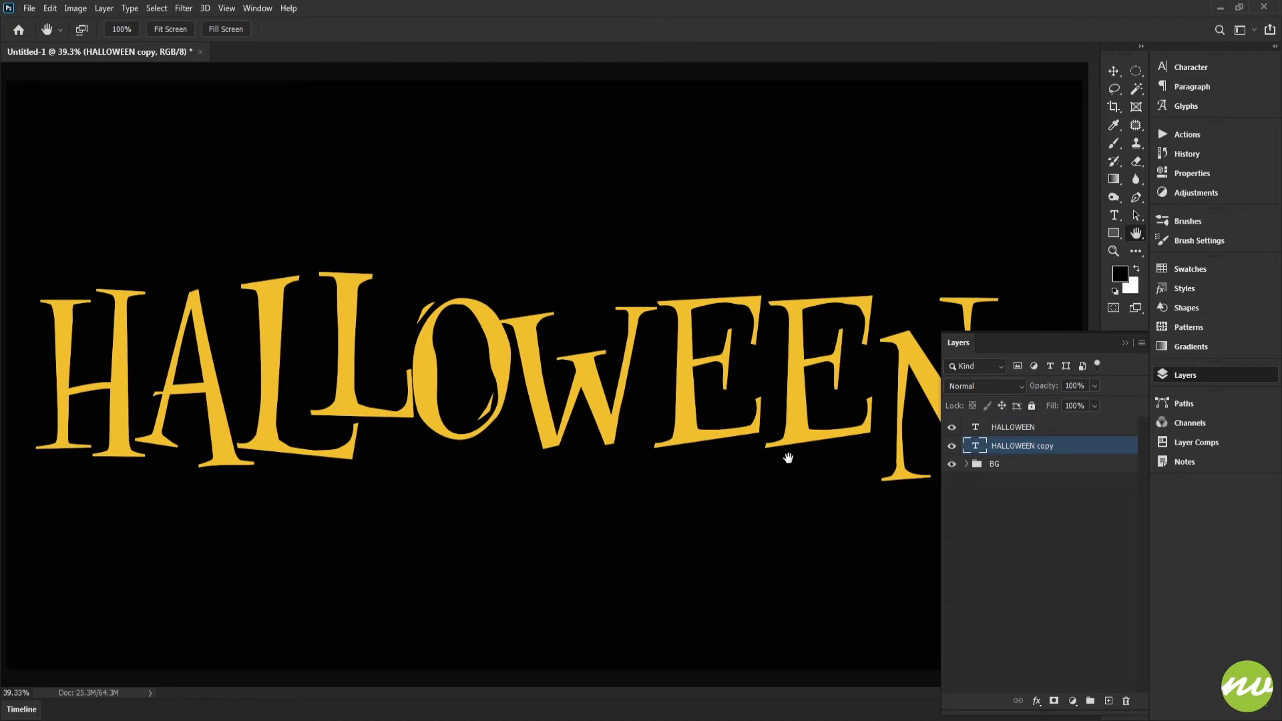
Convert the HALLOWEEN copy layer to a Smart Object and apply a Spin Radial Blur with amount 15 at Best quality.
right_click(1019, 448)
click(1068, 264)
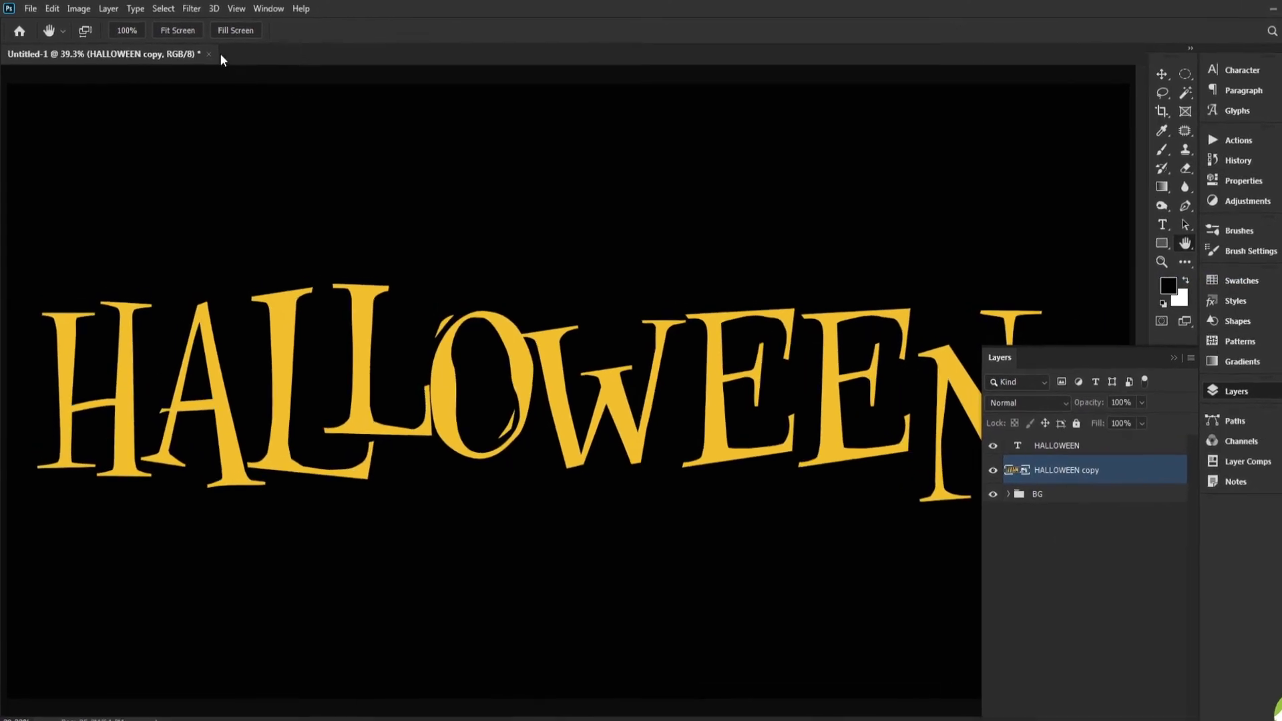
click(192, 8)
mouse_move(228, 187)
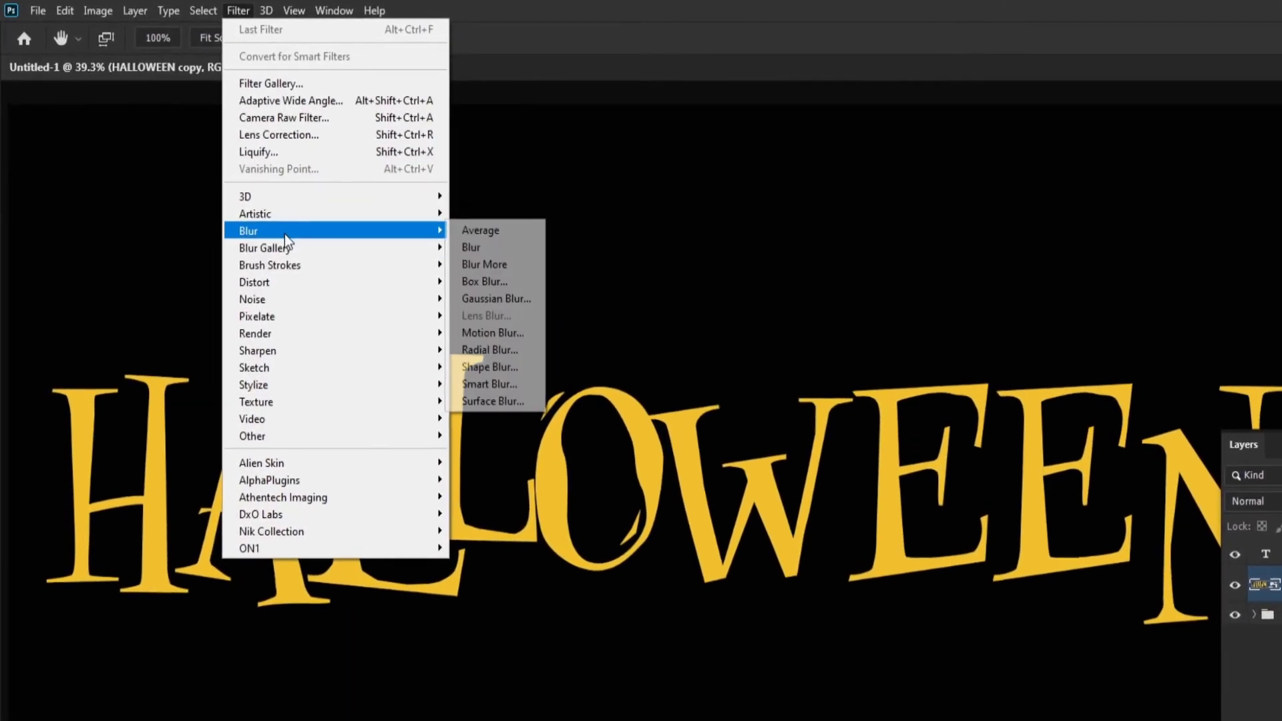
click(492, 351)
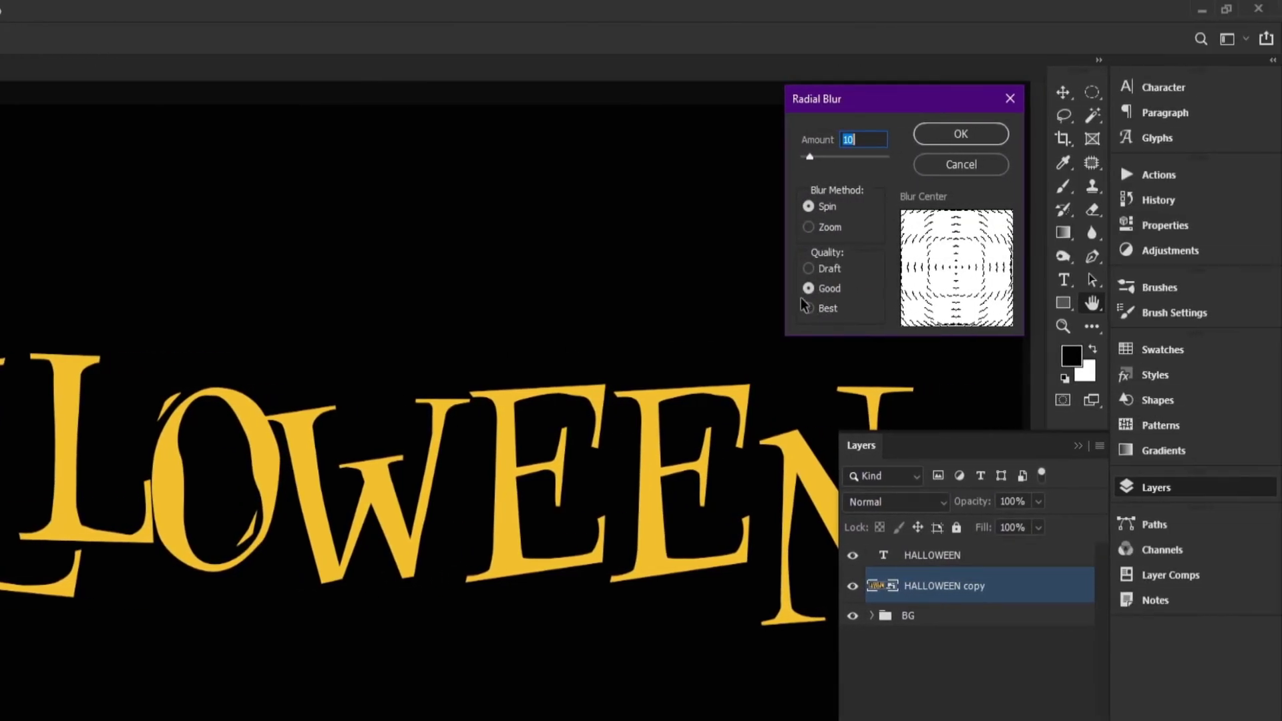
click(811, 310)
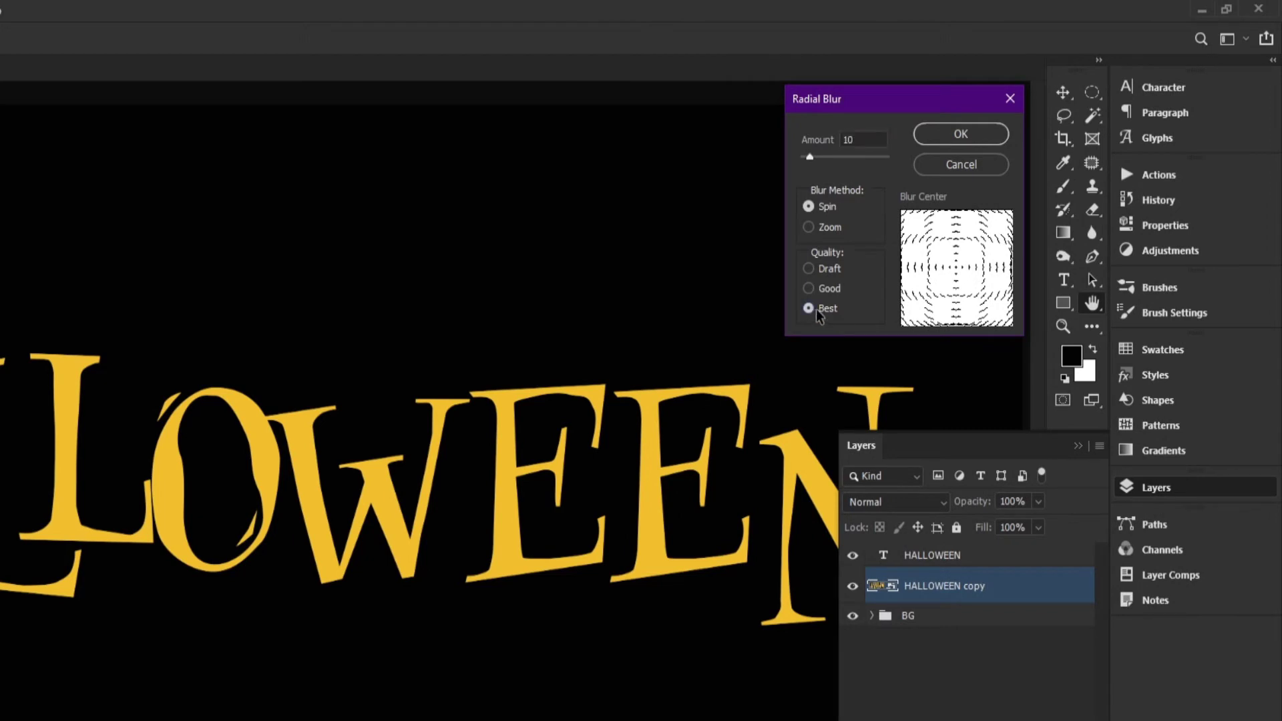
click(828, 229)
click(825, 207)
click(859, 139)
text(15)
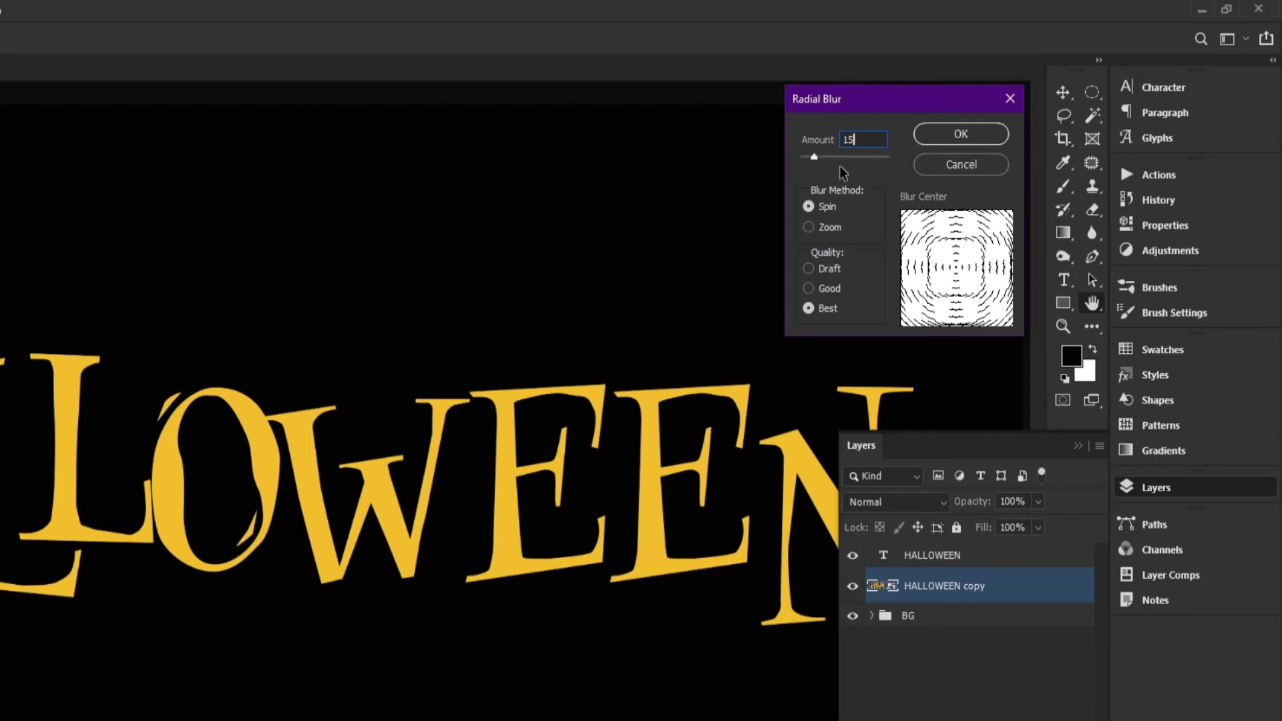
key(Return)
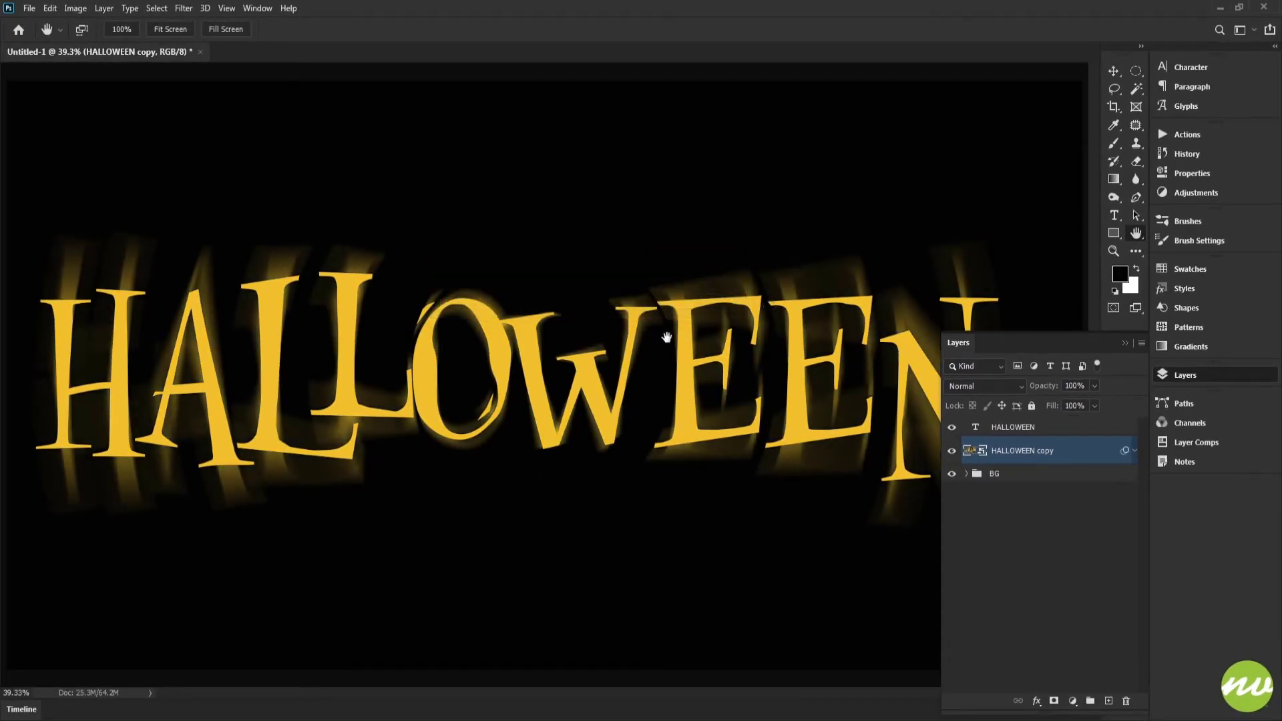
Add a dark red Color Overlay to the blurred HALLOWEEN copy layer.
key(ctrl+minus)
key(ctrl+0)
click(1036, 701)
click(1056, 644)
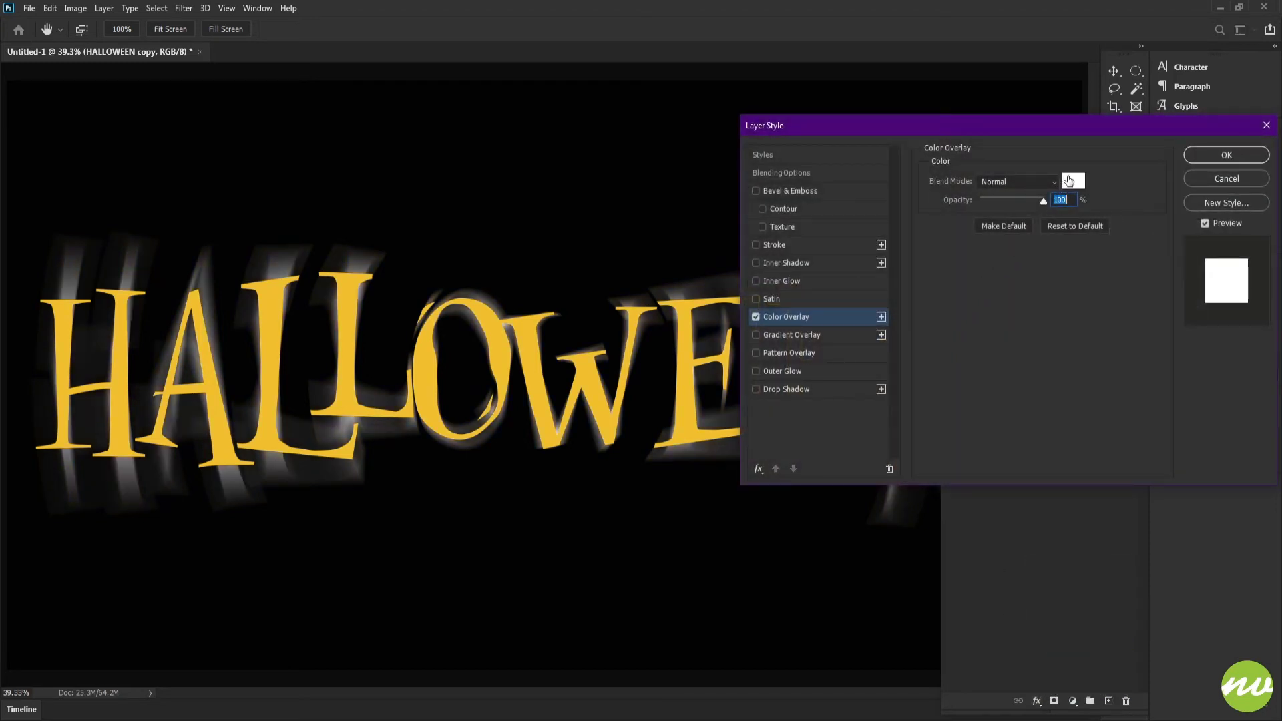
click(1069, 180)
click(927, 176)
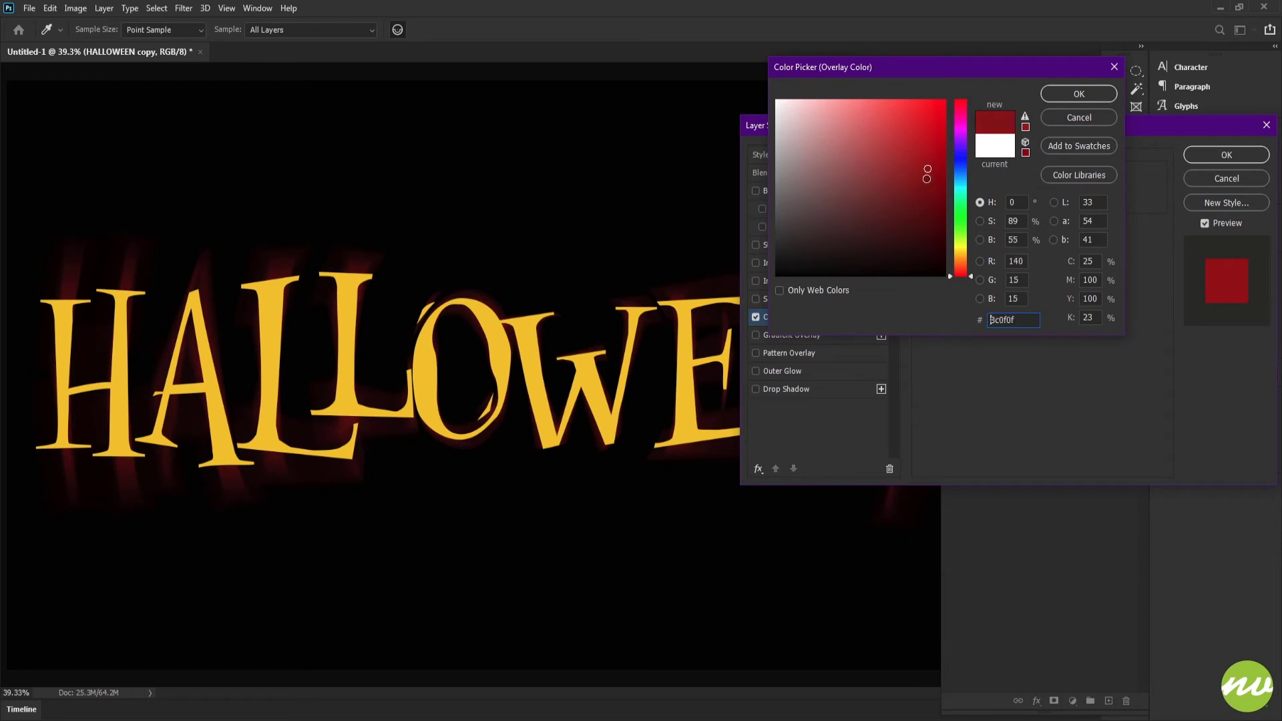
mouse_move(927, 178)
mouse_down()
mouse_move(896, 166)
mouse_move(918, 174)
mouse_up()
click(1078, 94)
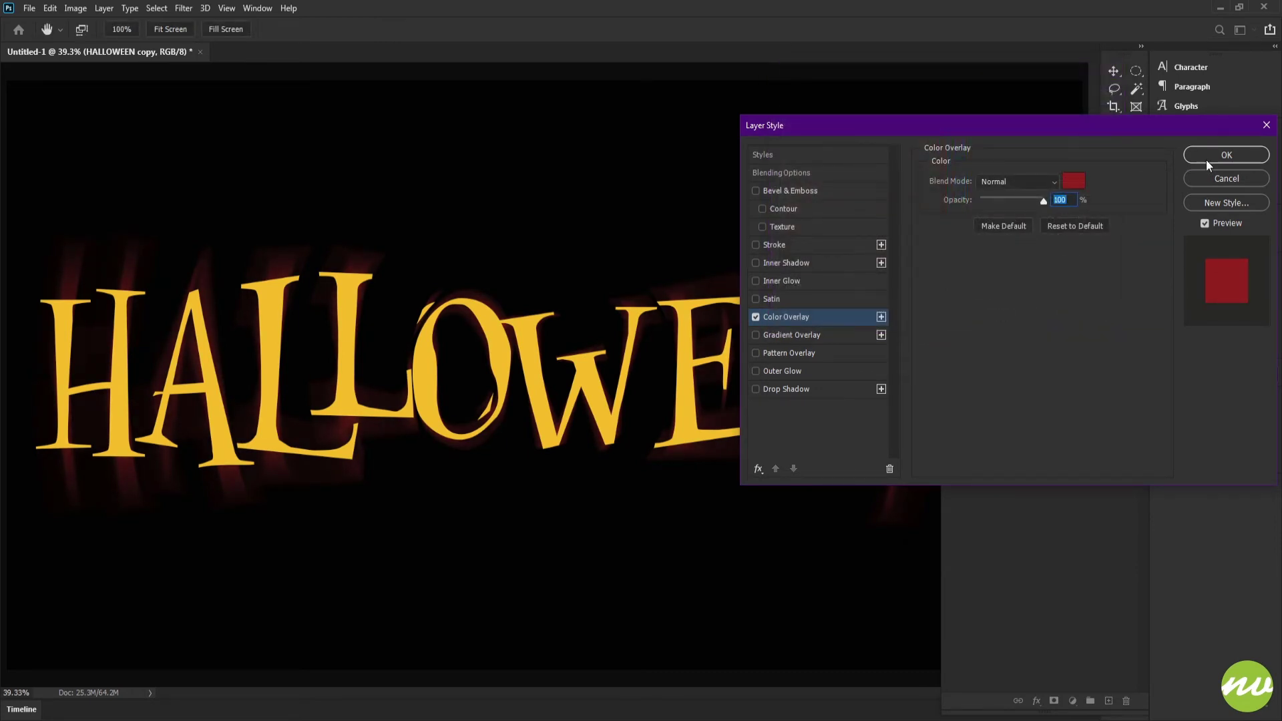
click(1224, 155)
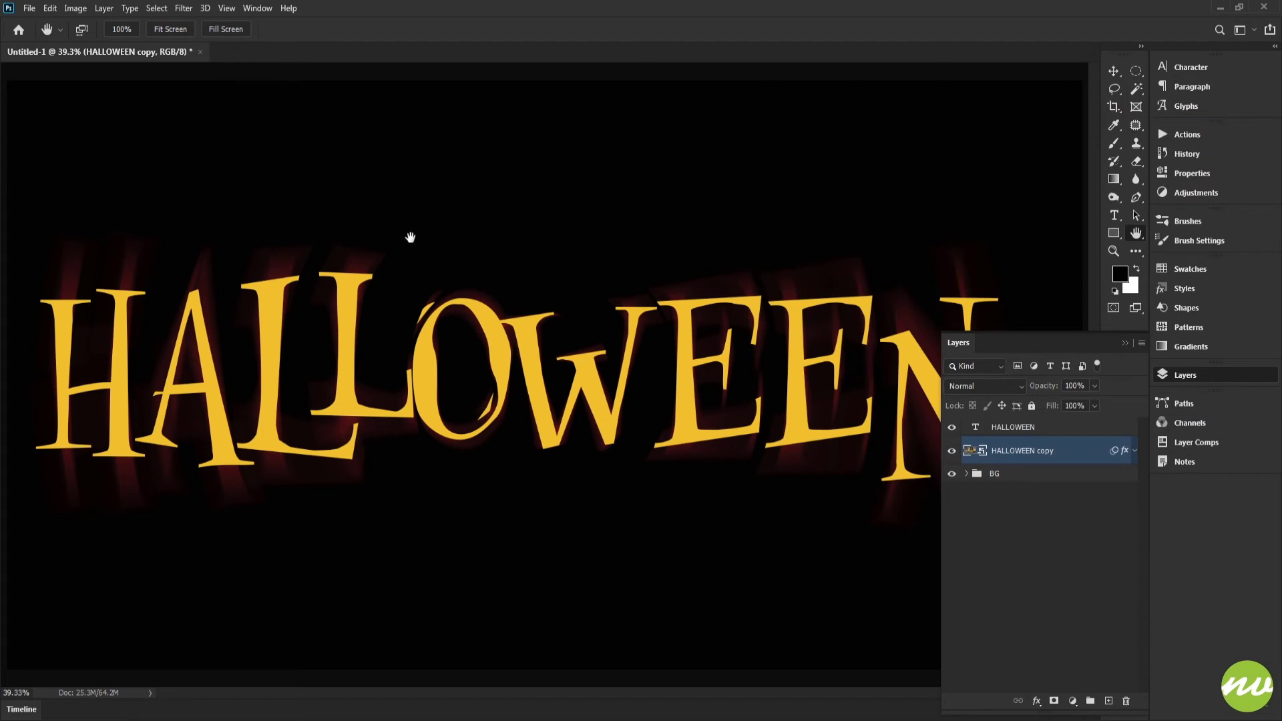
Recolor the original HALLOWEEN text layer to orange-red ec491d.
click(950, 428)
click(951, 428)
click(999, 431)
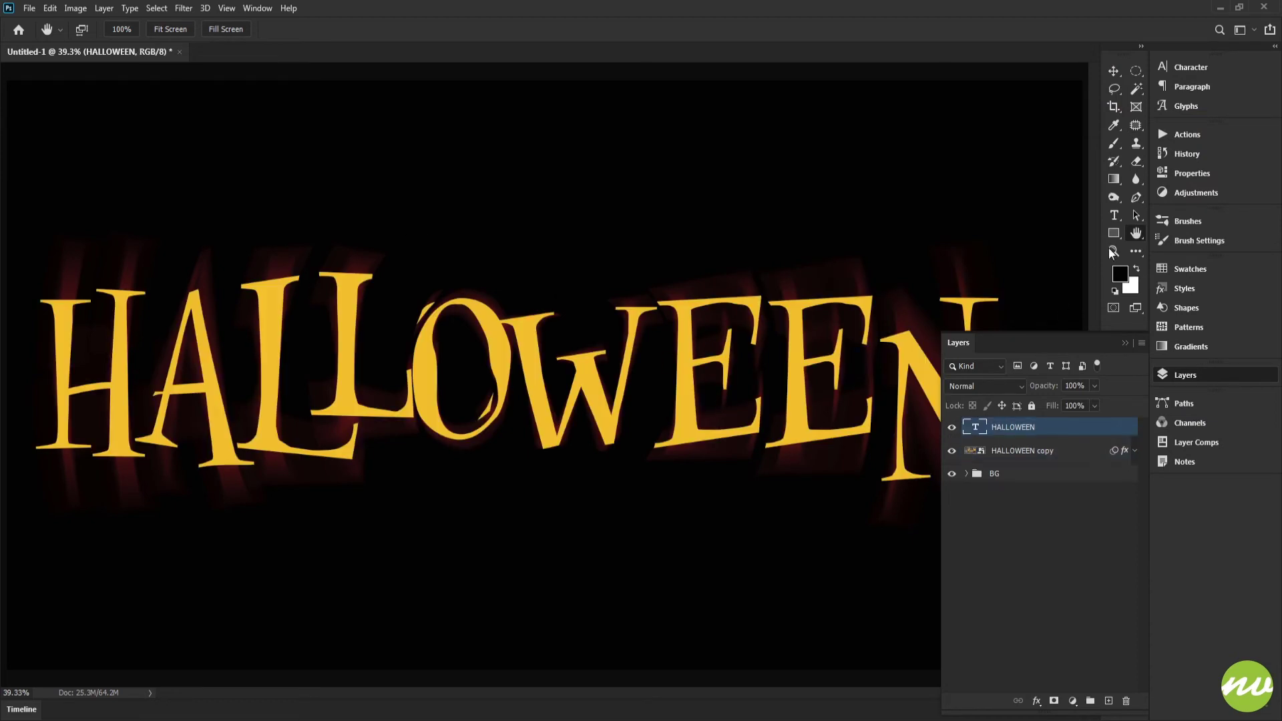
click(1191, 67)
click(1130, 154)
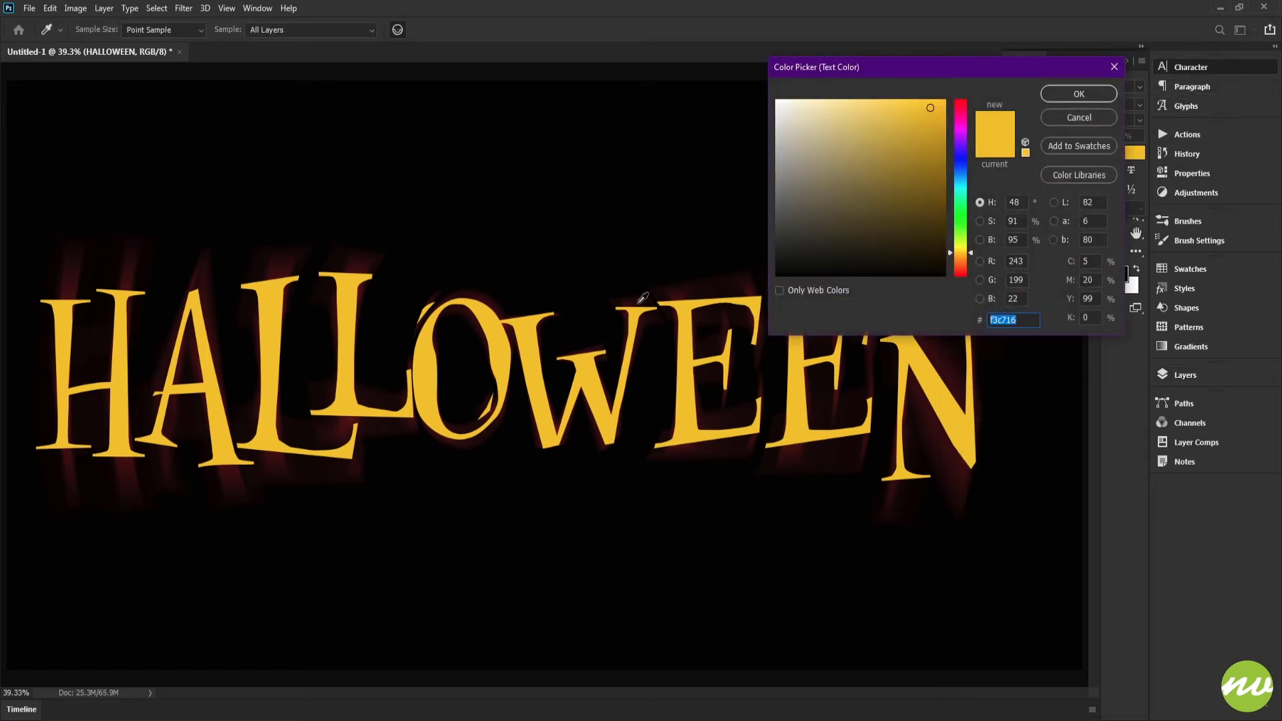
text(cac5af)
mouse_move(827, 167)
mouse_down()
mouse_move(780, 104)
mouse_move(822, 131)
mouse_move(852, 129)
mouse_move(805, 117)
mouse_up()
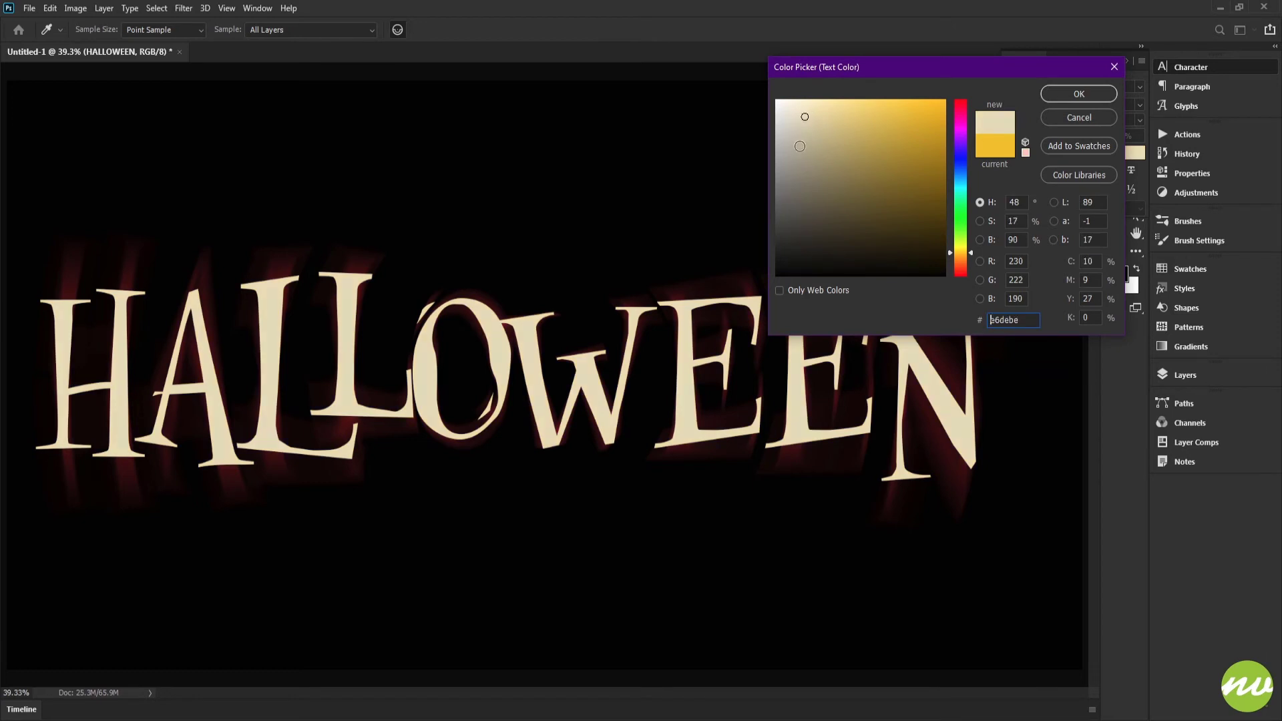
drag(962, 253, 959, 270)
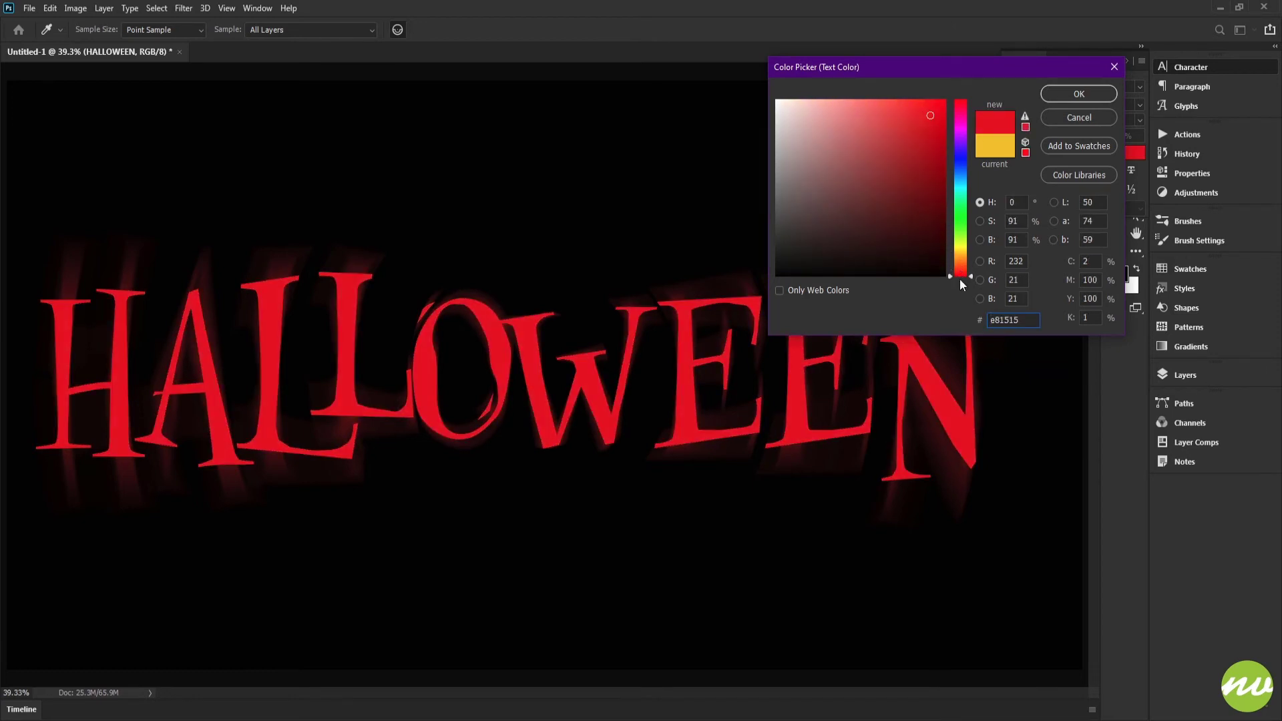
drag(959, 278, 961, 272)
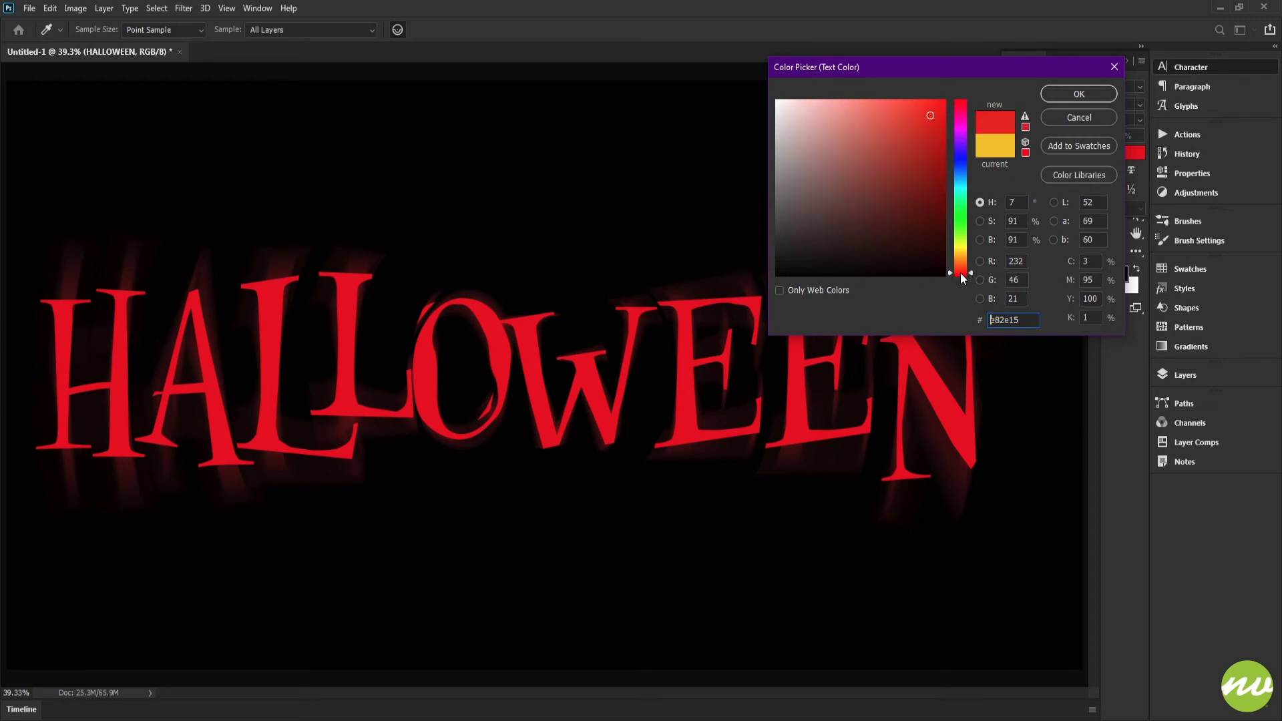
mouse_move(922, 174)
mouse_down()
mouse_move(911, 140)
mouse_move(925, 121)
mouse_up()
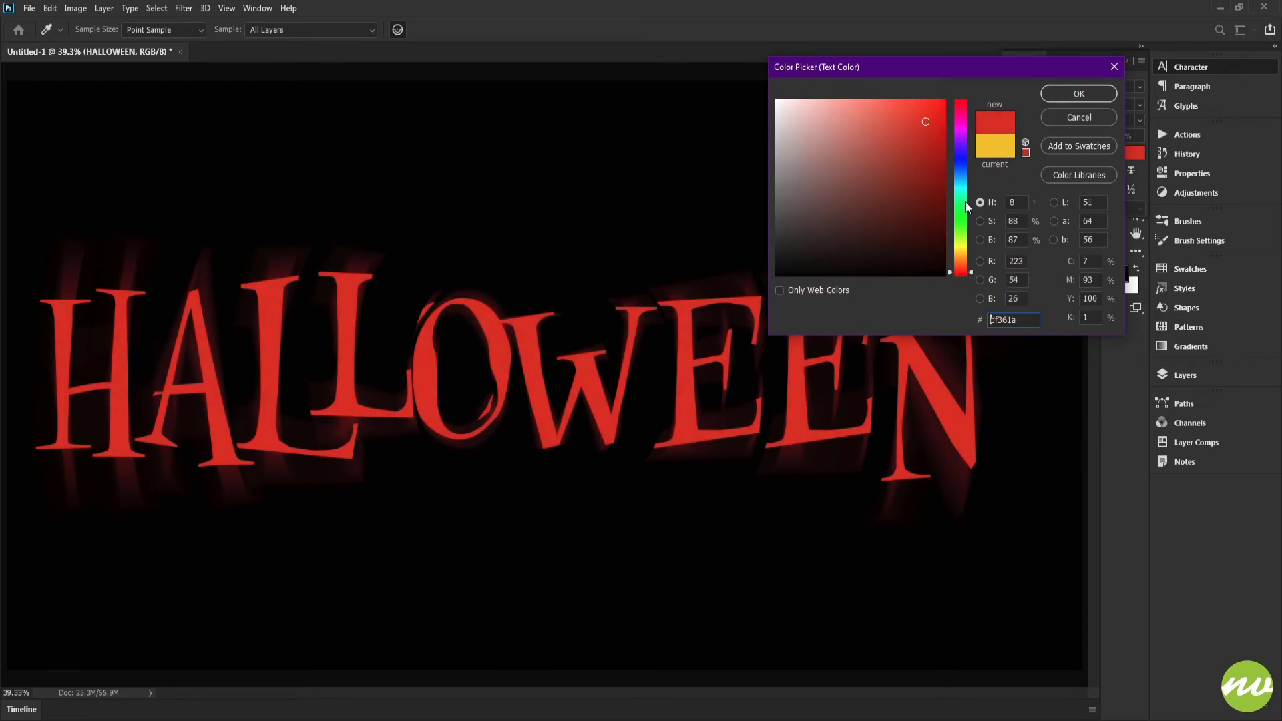
drag(960, 277, 960, 274)
drag(917, 141, 926, 113)
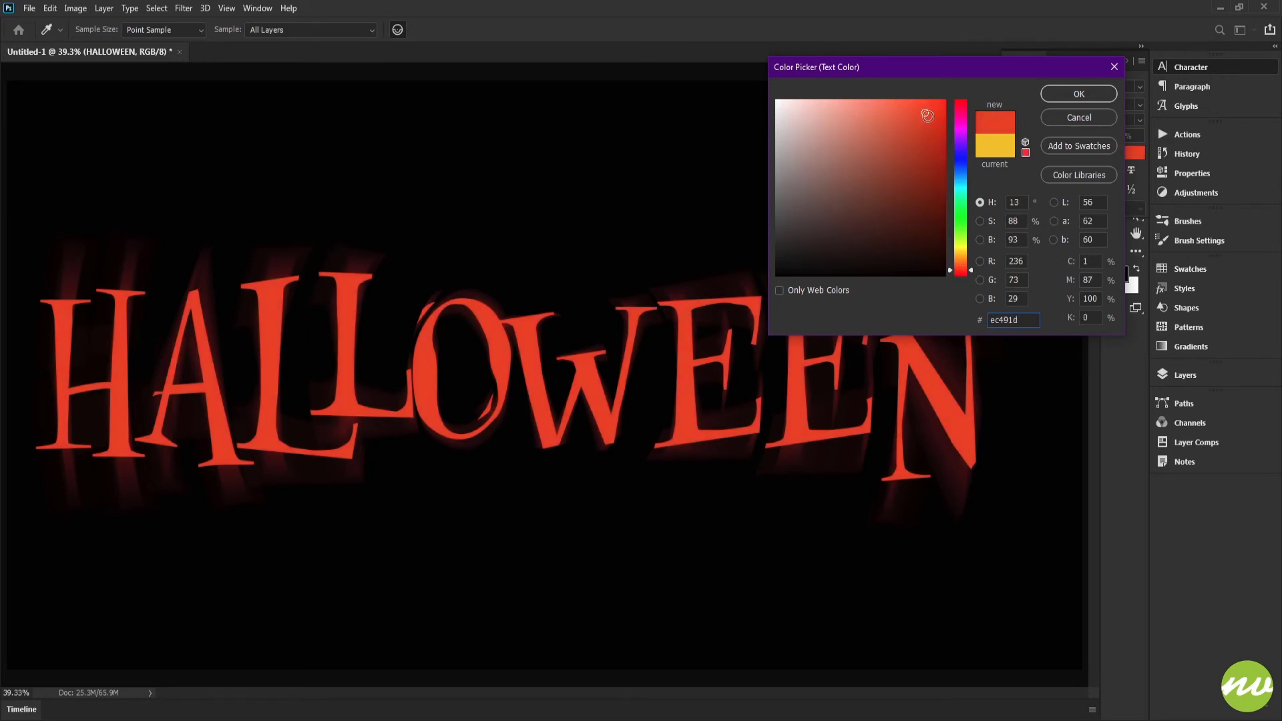
click(1079, 94)
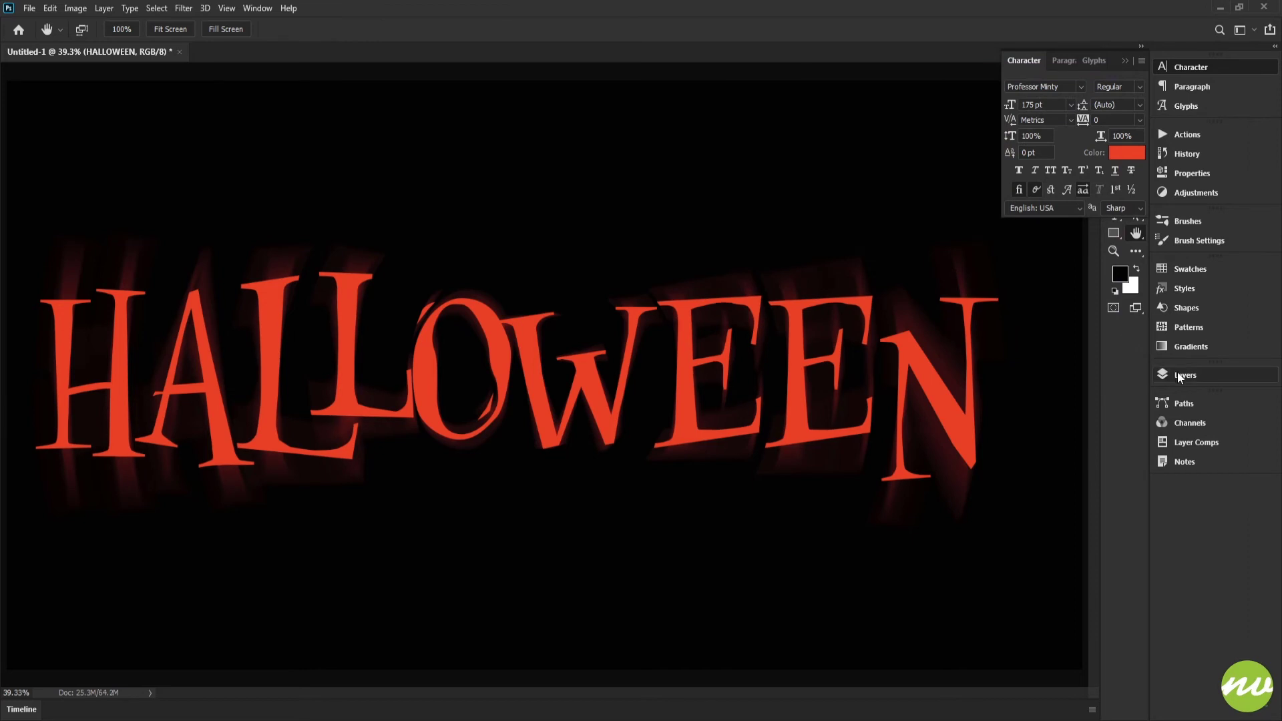
Examine the lettering and its blurred glow at 100% zoom and check the effects attached to the HALLOWEEN copy layer.
click(1177, 371)
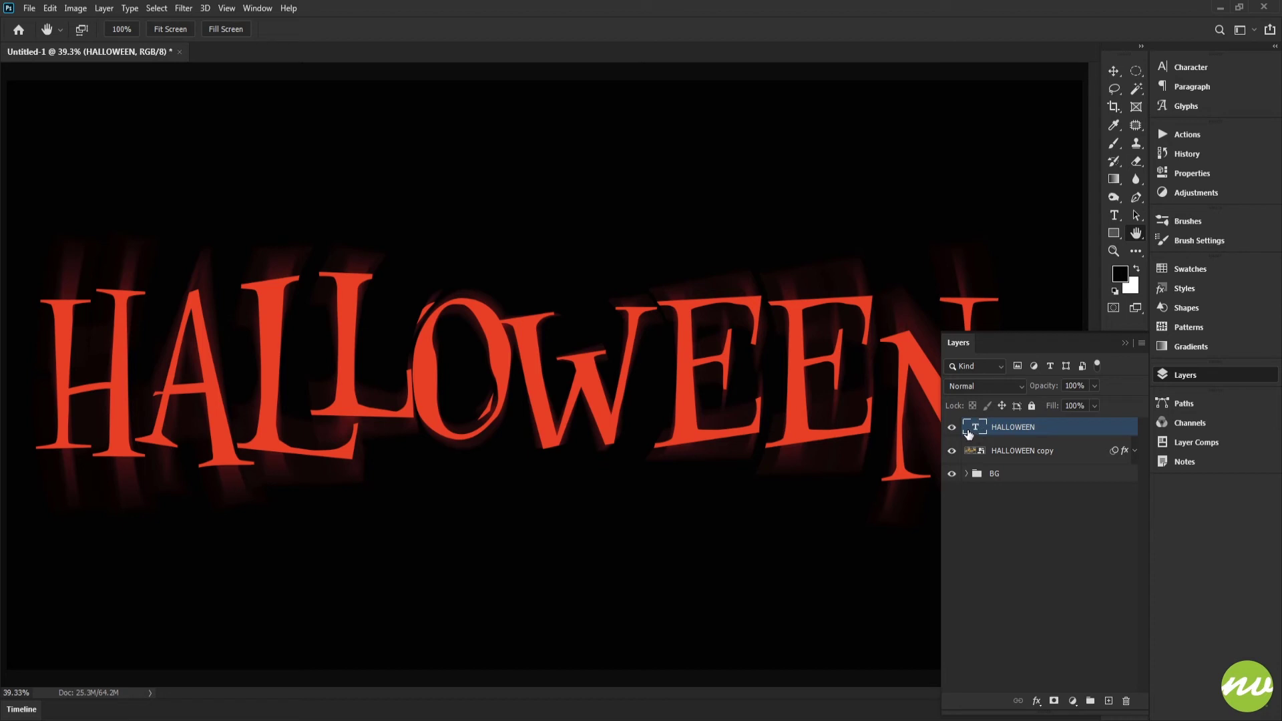
click(1175, 376)
click(122, 28)
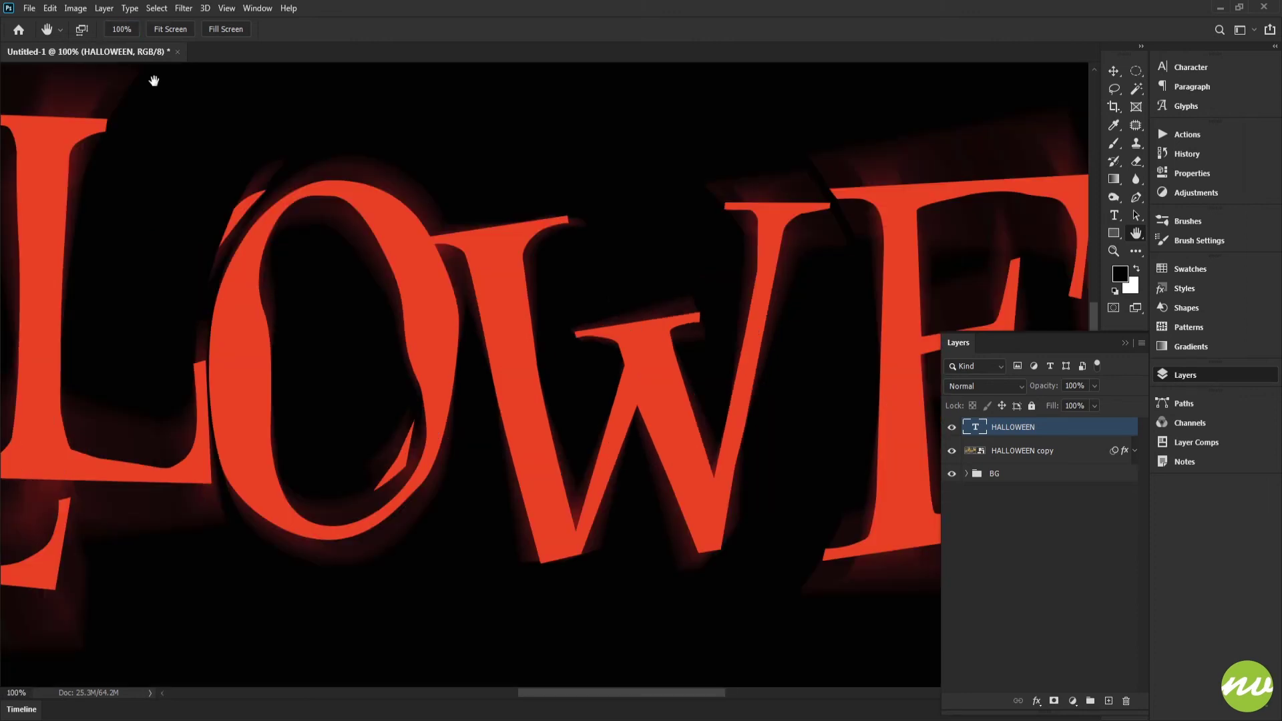
scroll(329, 280, right, 10)
scroll(509, 289, up, 5)
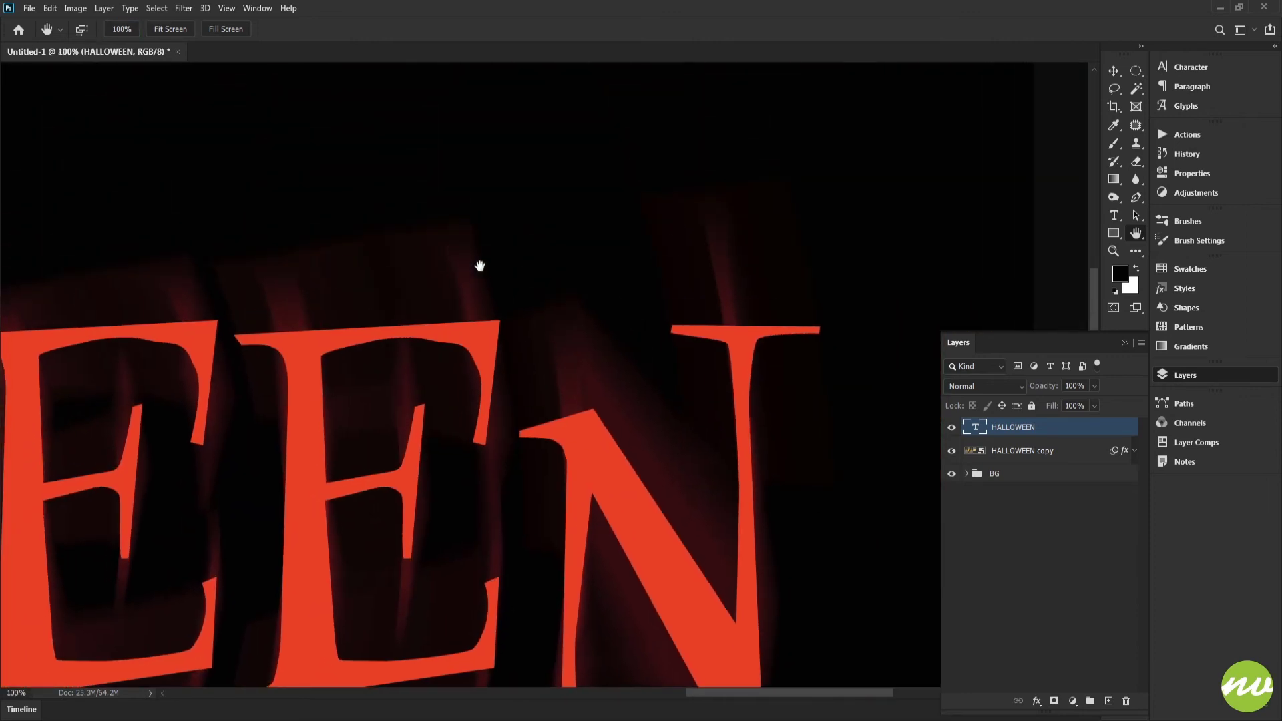
key(ctrl+0)
click(1135, 451)
click(1135, 452)
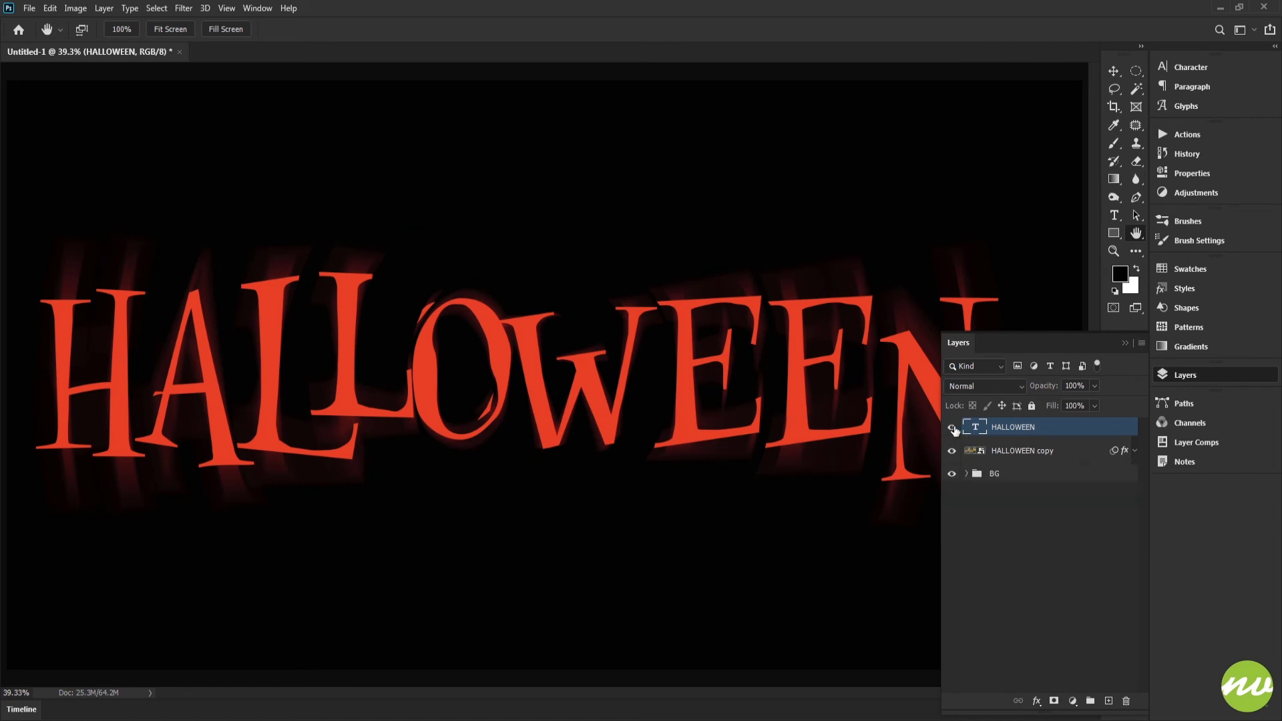
Check the HALLOWEEN text's font and character settings, and preview the canvas with the interface hidden.
click(1182, 67)
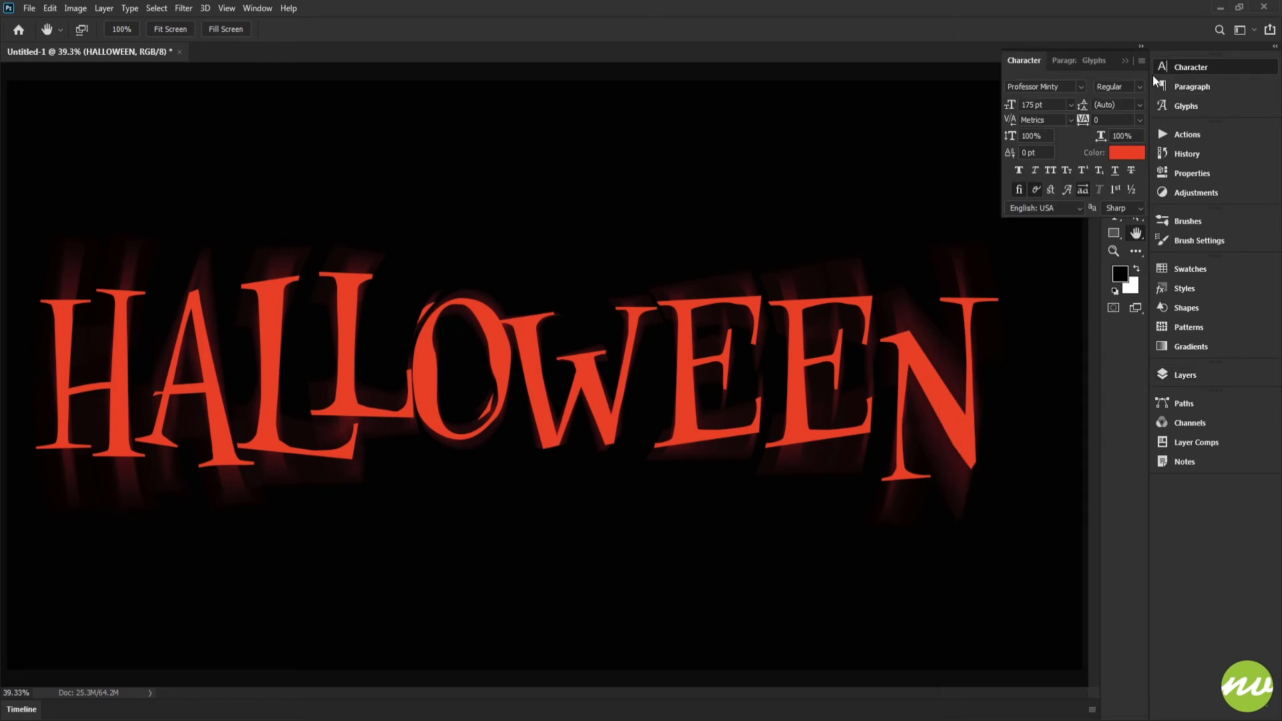
click(1070, 88)
click(1082, 190)
click(1082, 191)
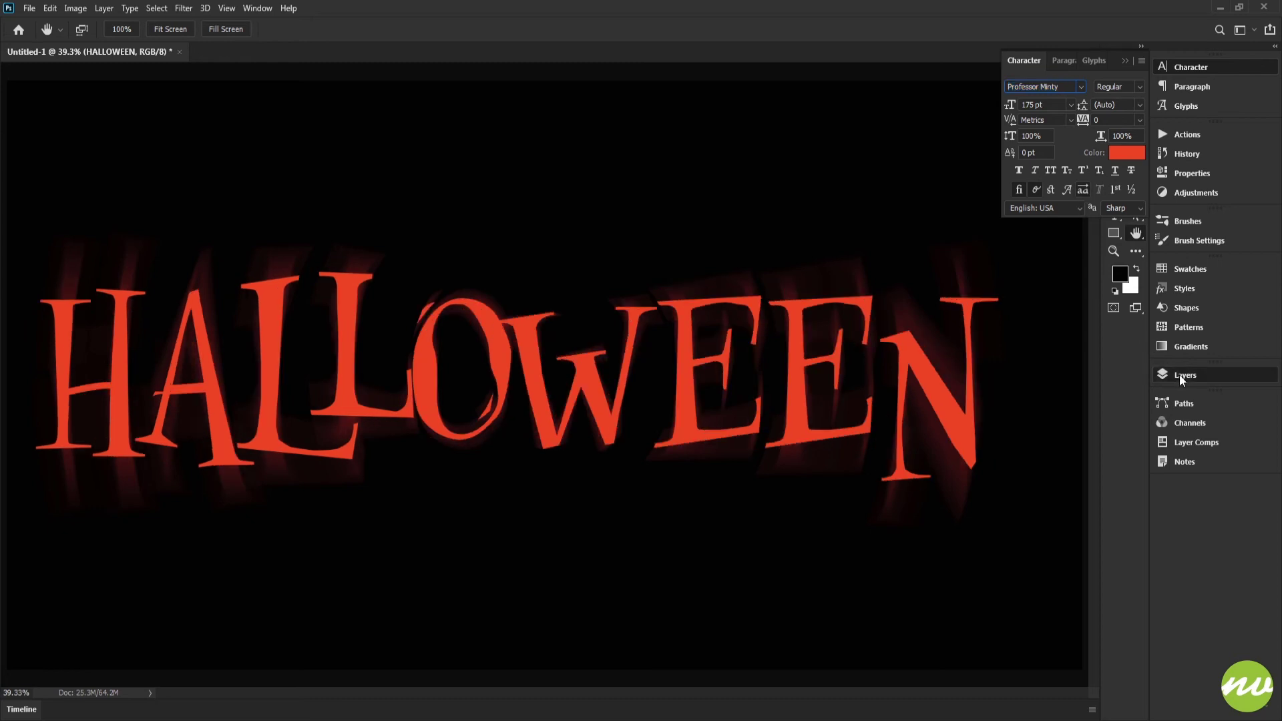
click(1179, 374)
click(1005, 451)
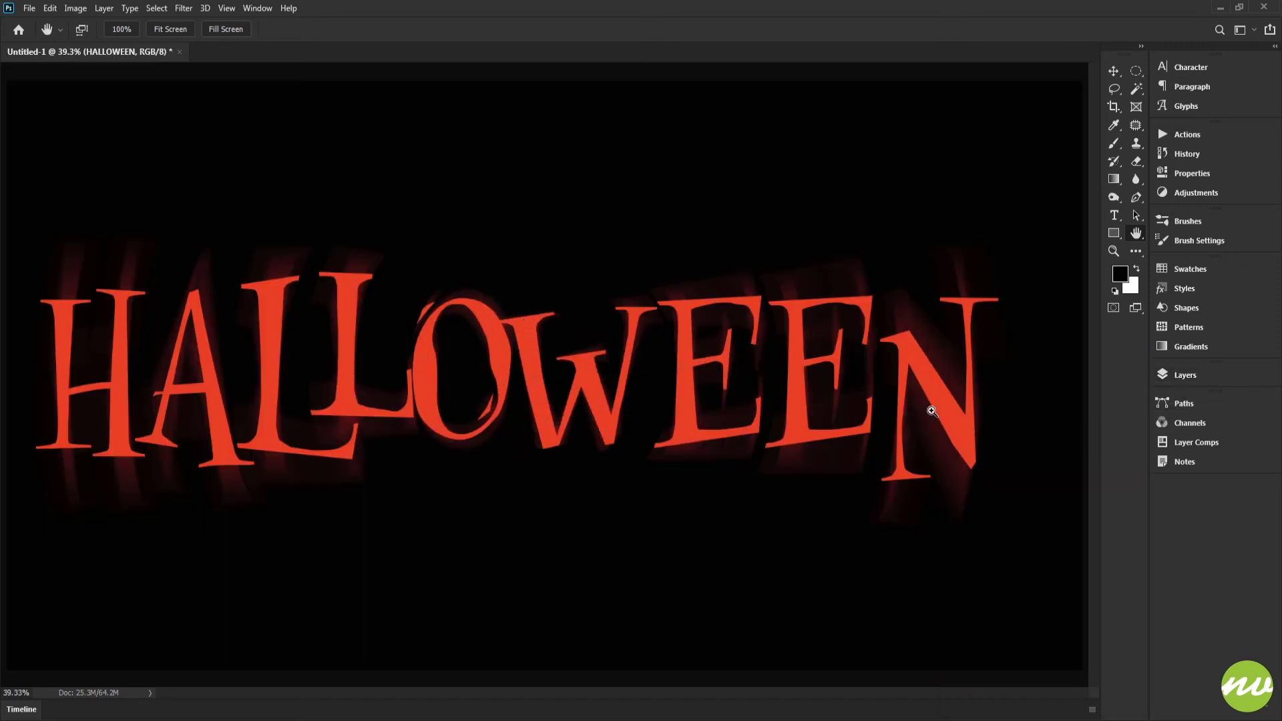
key(Tab)
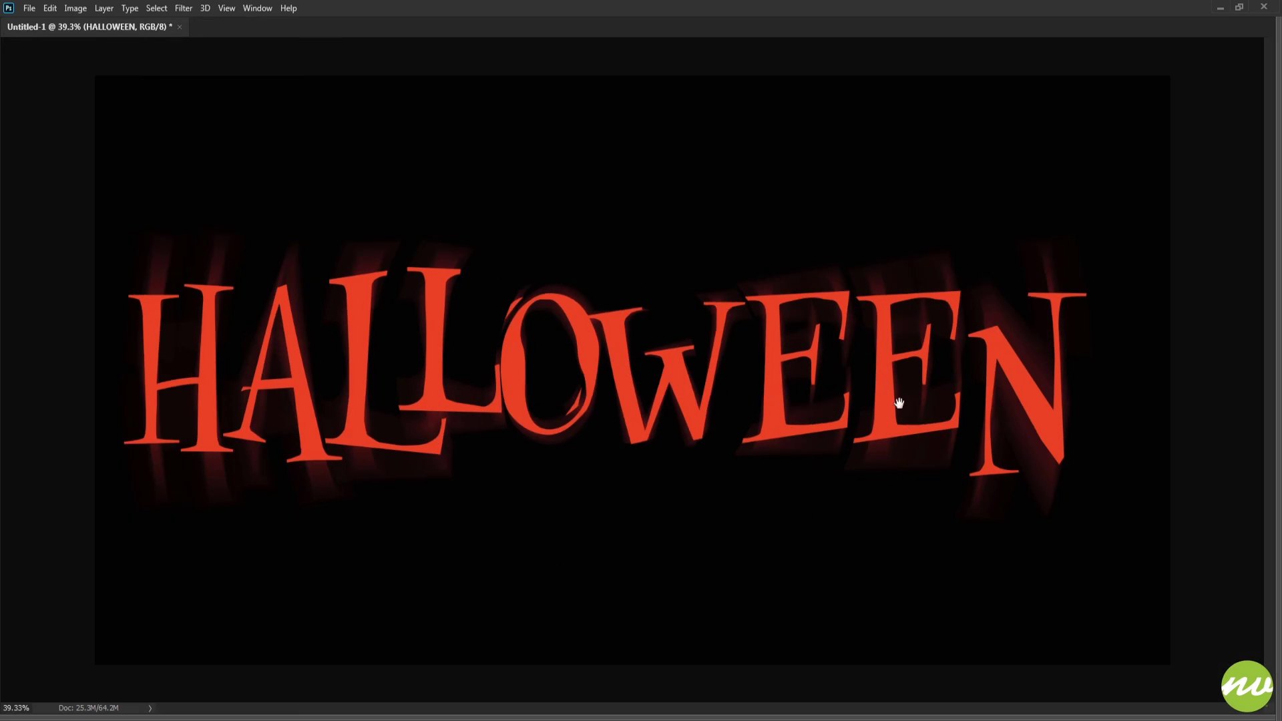
key(Tab)
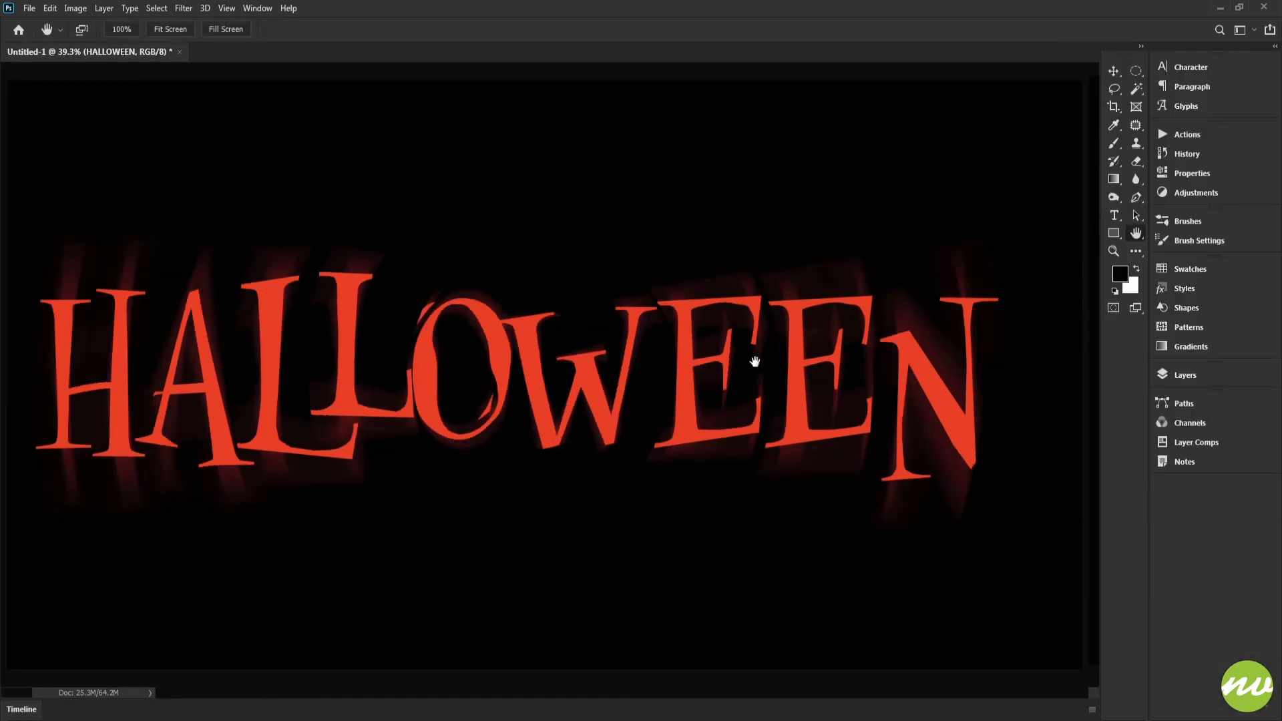
click(1192, 376)
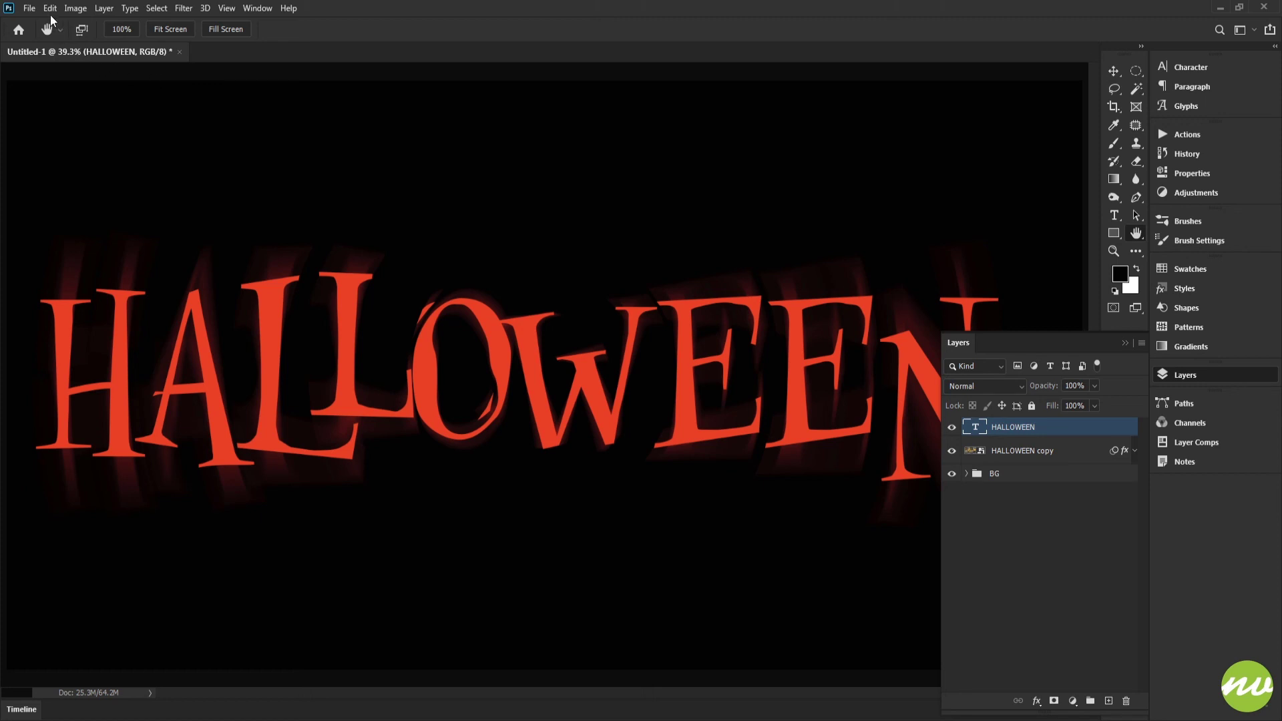
Save the document on the computer in the Workfiles folder as Photoshop file TextEffect4 with Maximize Compatibility on.
click(29, 8)
click(72, 172)
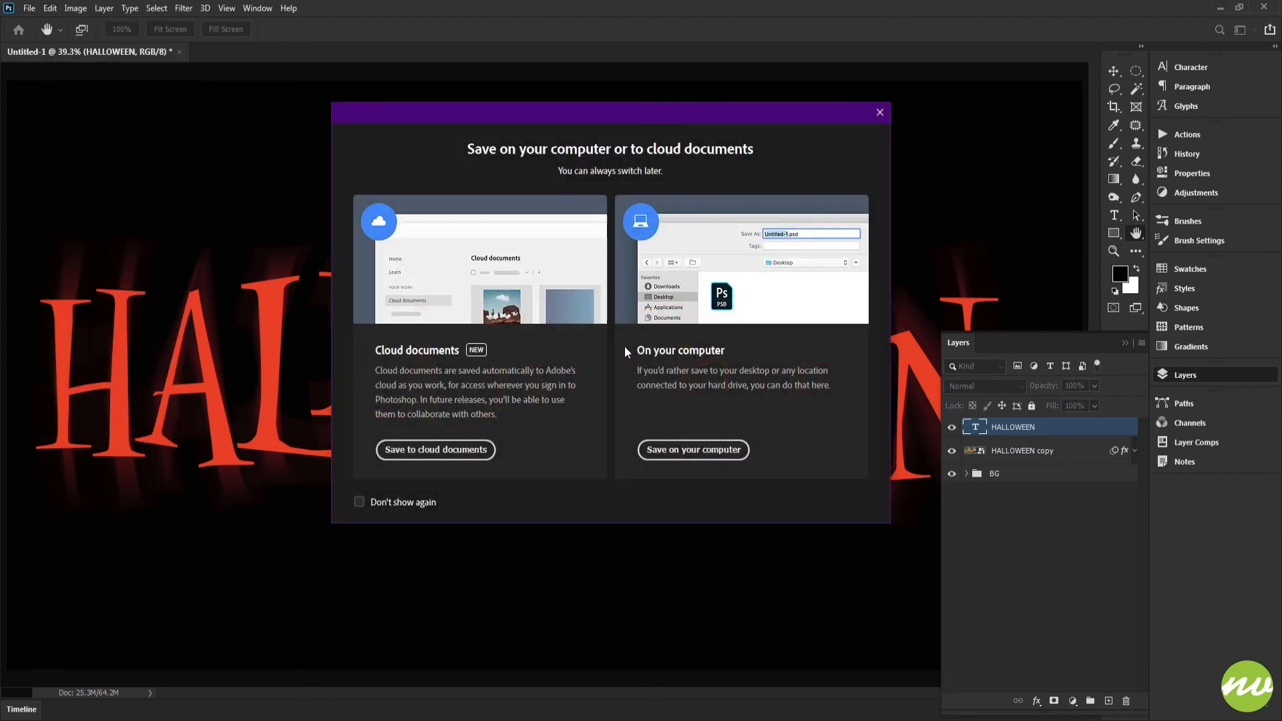
click(694, 450)
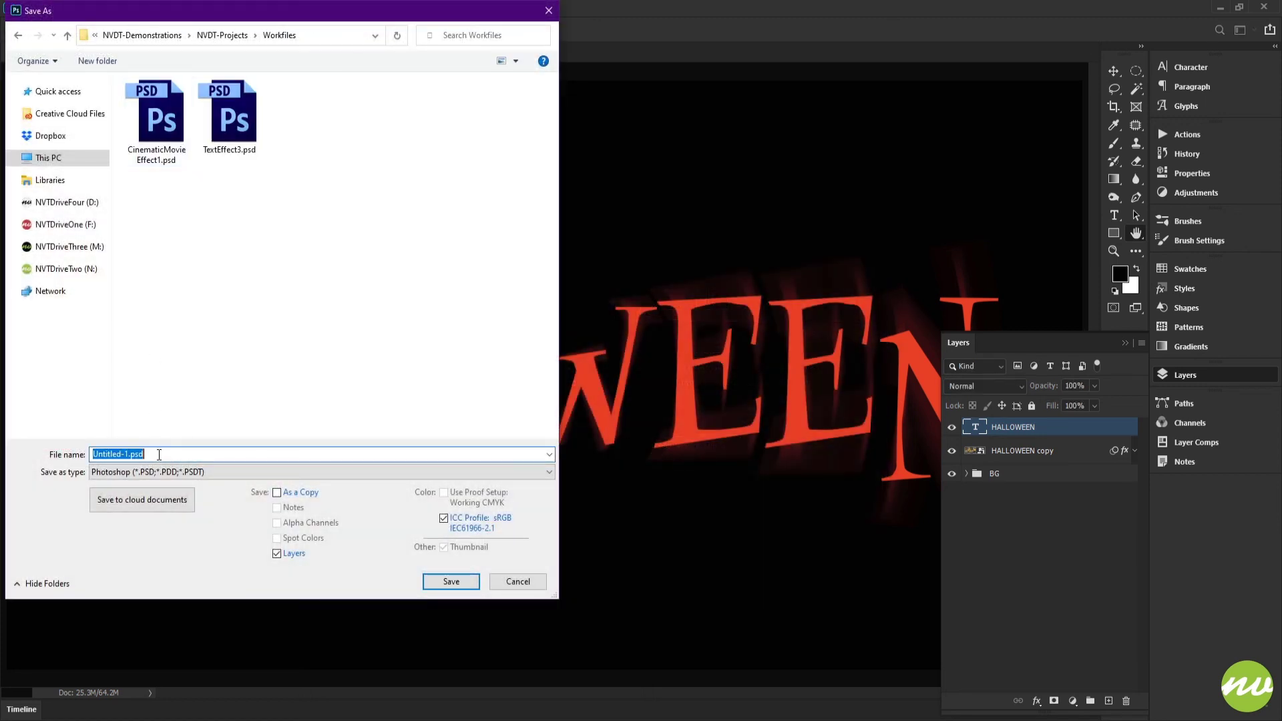
text(TextE)
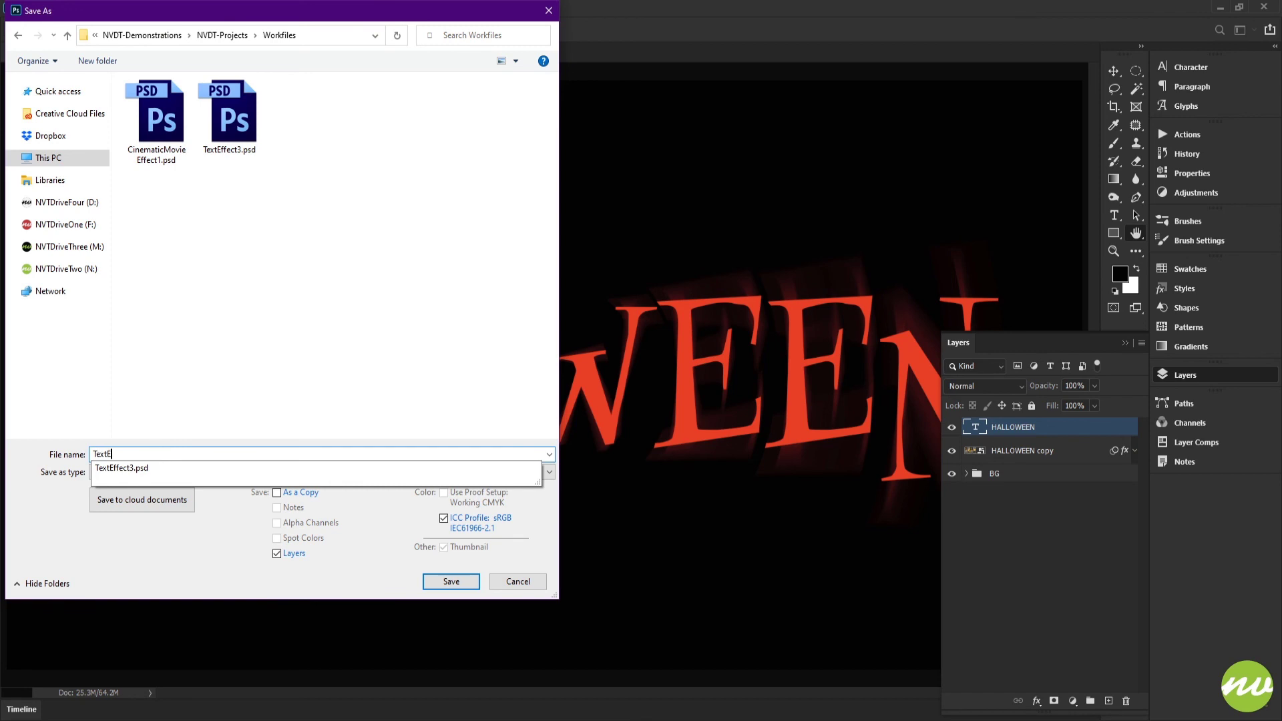
text(ffect4)
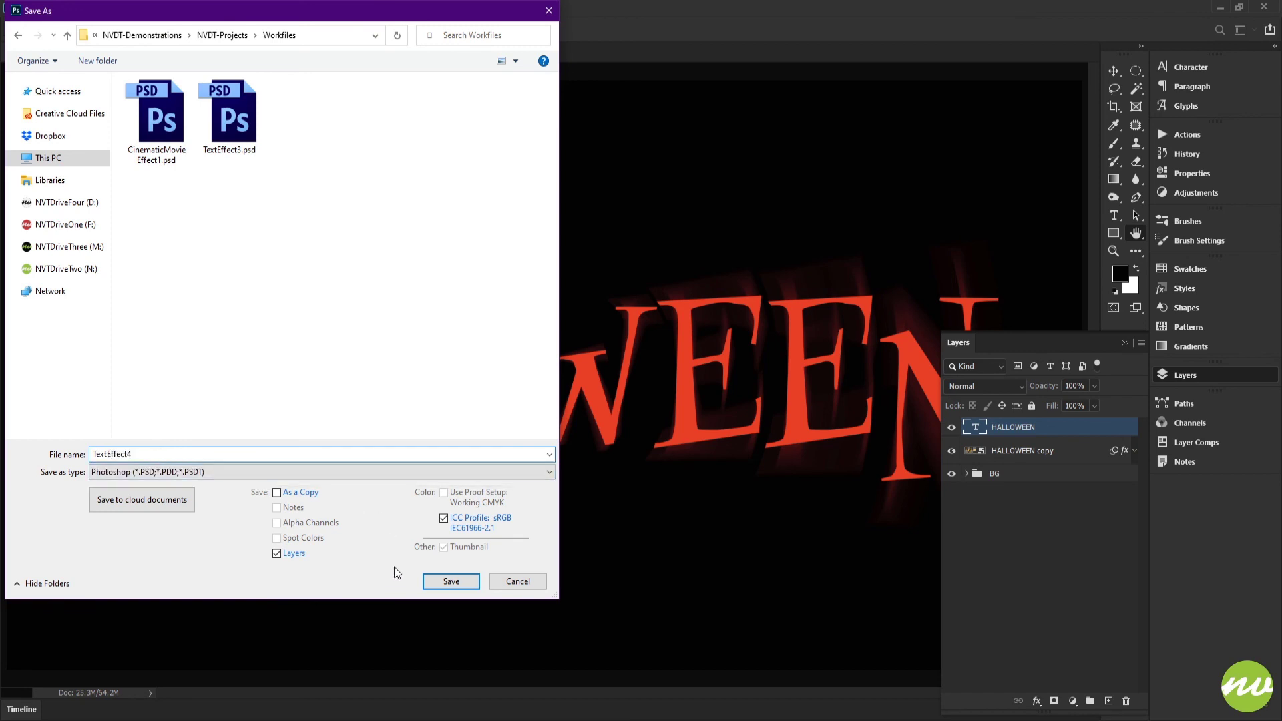
click(444, 582)
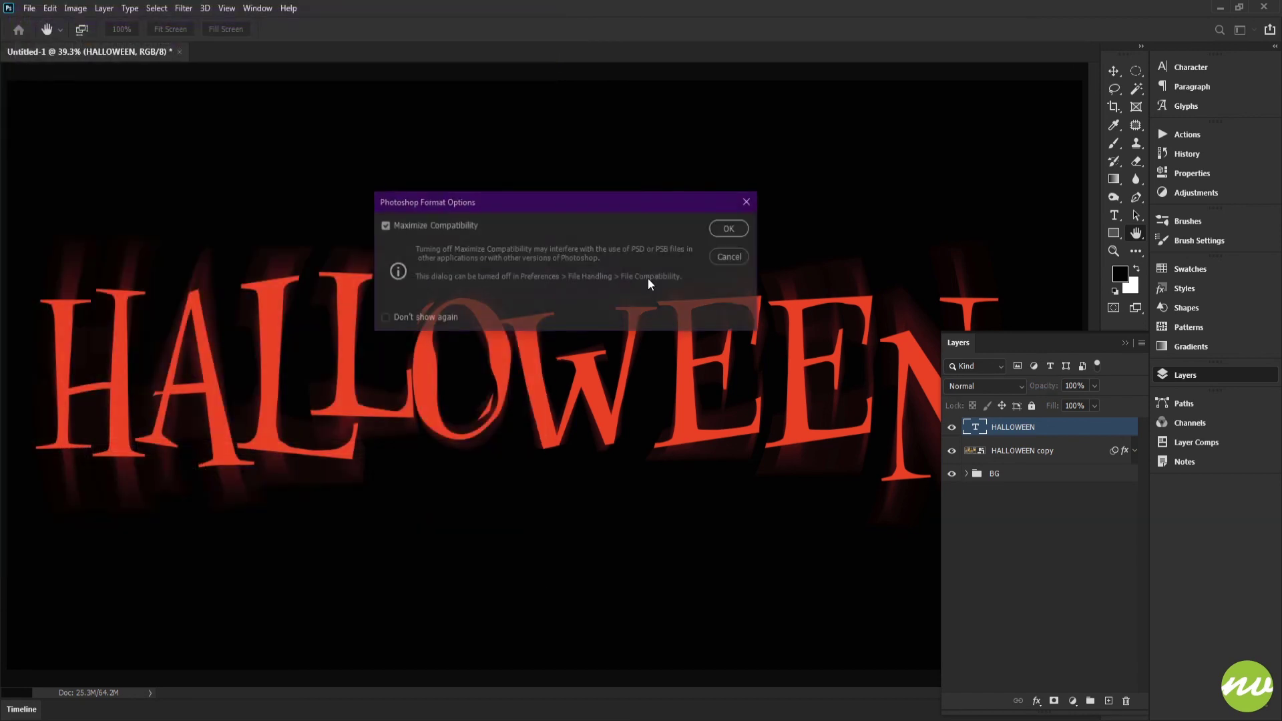
click(731, 229)
Save another copy of the artwork in a different file format with the offered export options.
click(27, 9)
click(60, 175)
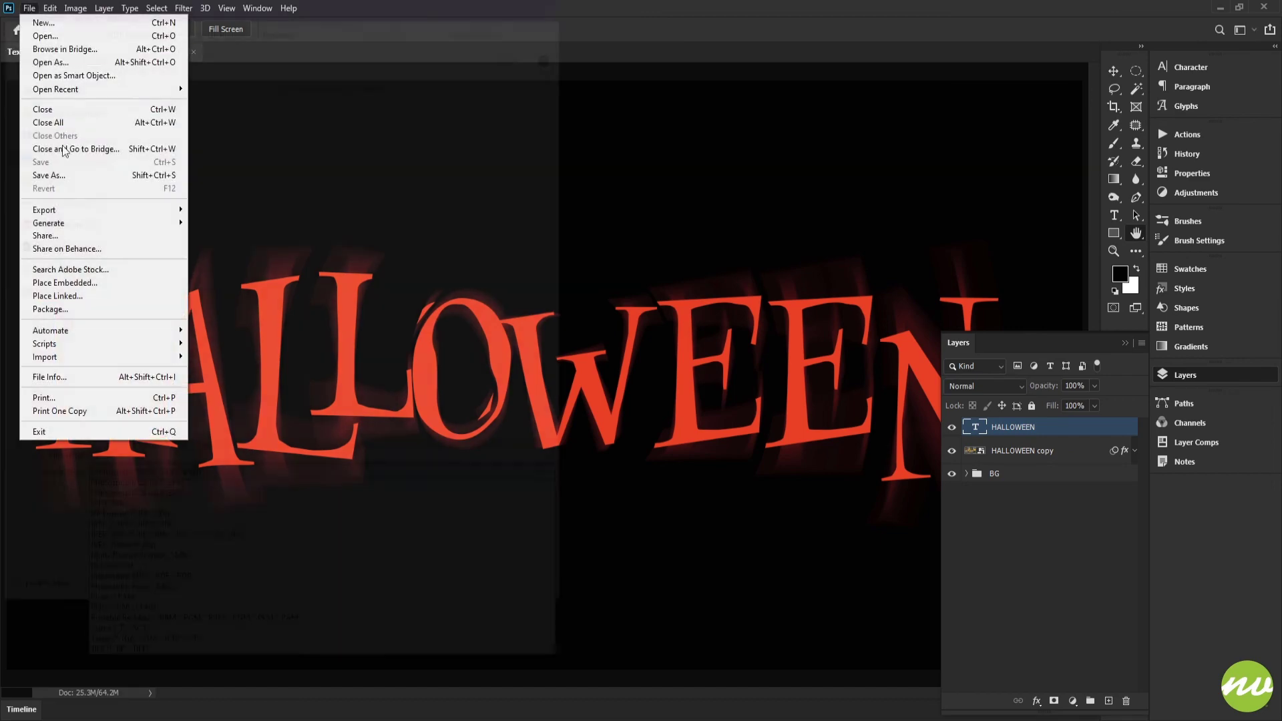
click(251, 472)
click(248, 579)
click(444, 582)
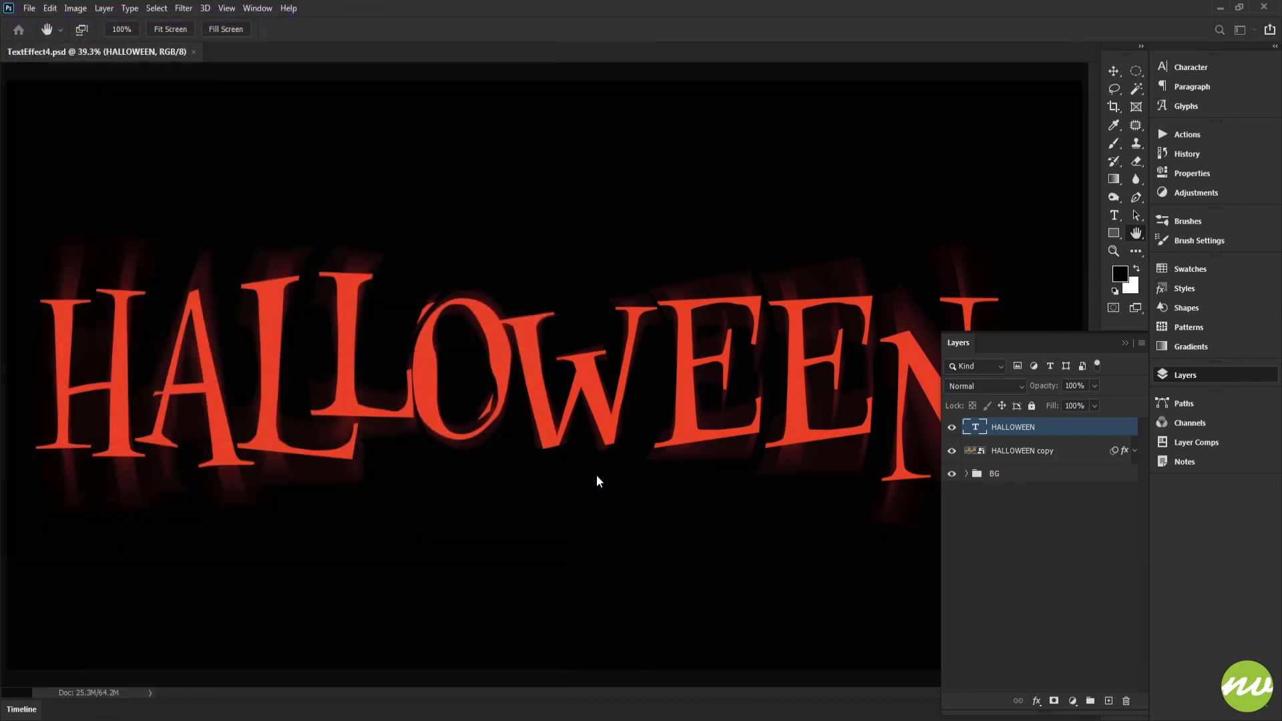
click(688, 193)
View the artwork fitted to the window with all panels hidden.
key(Tab)
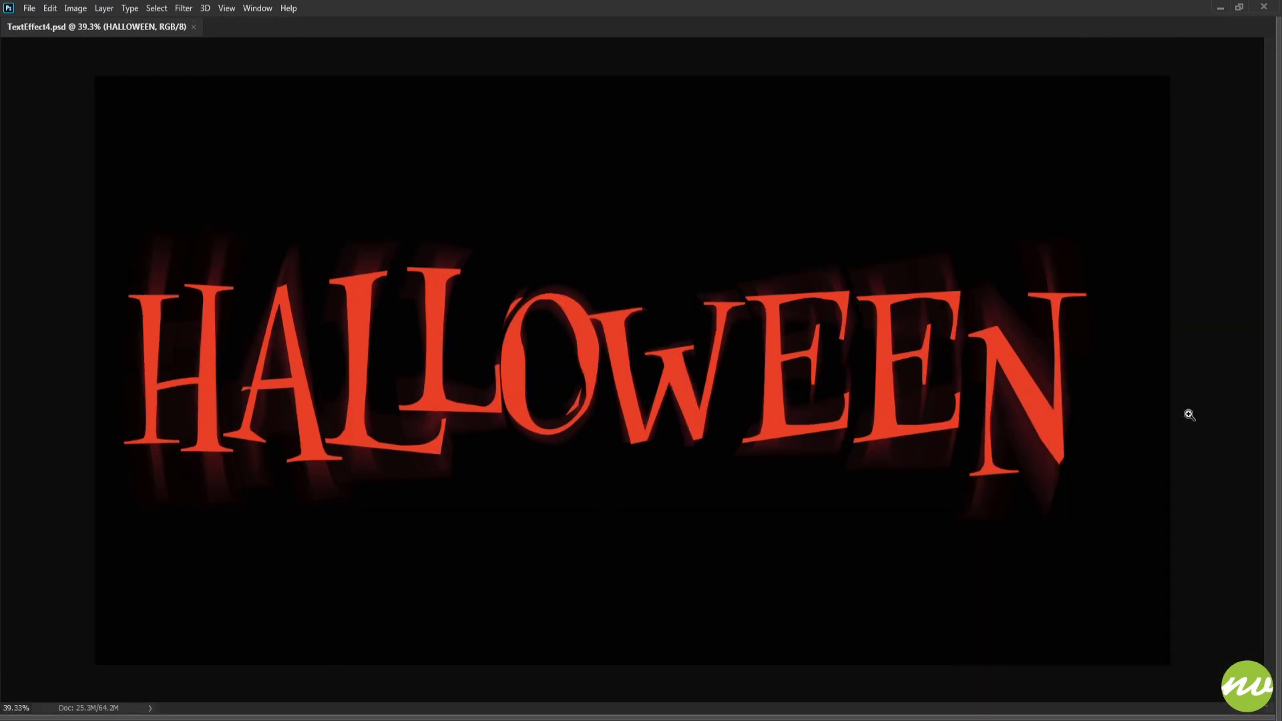
key(ctrl+0)
right_click(1244, 175)
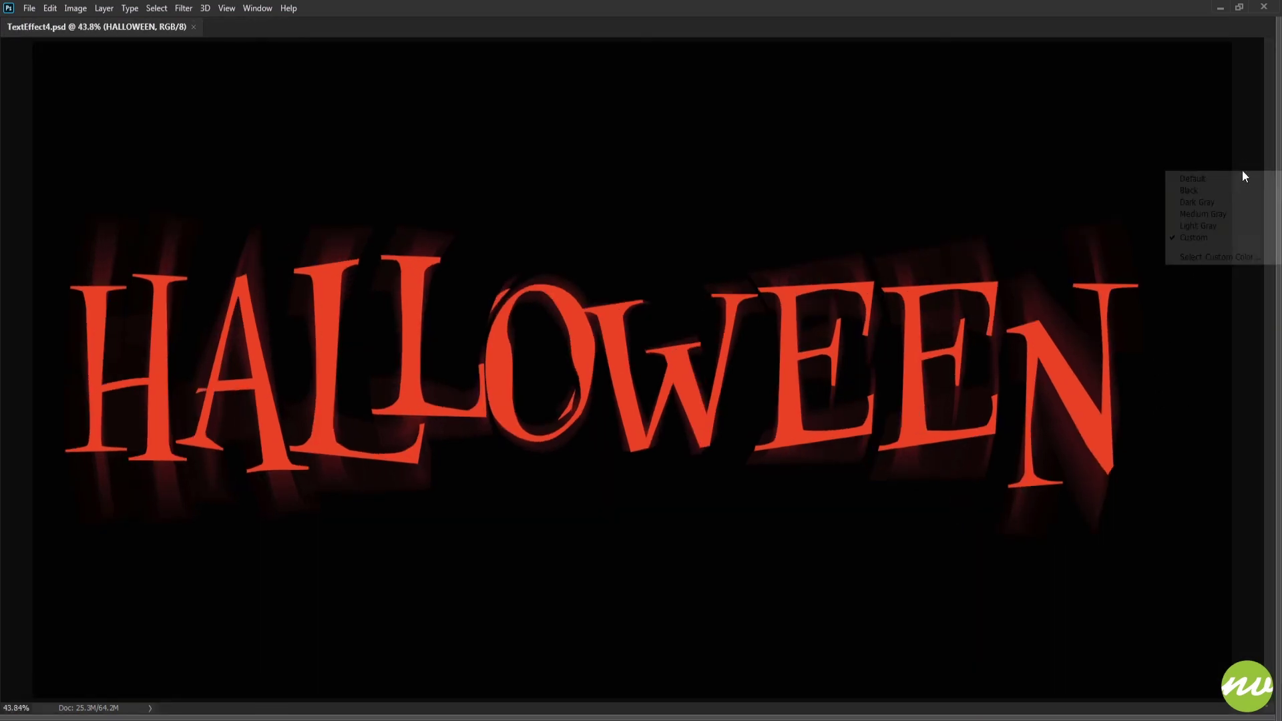
click(1238, 144)
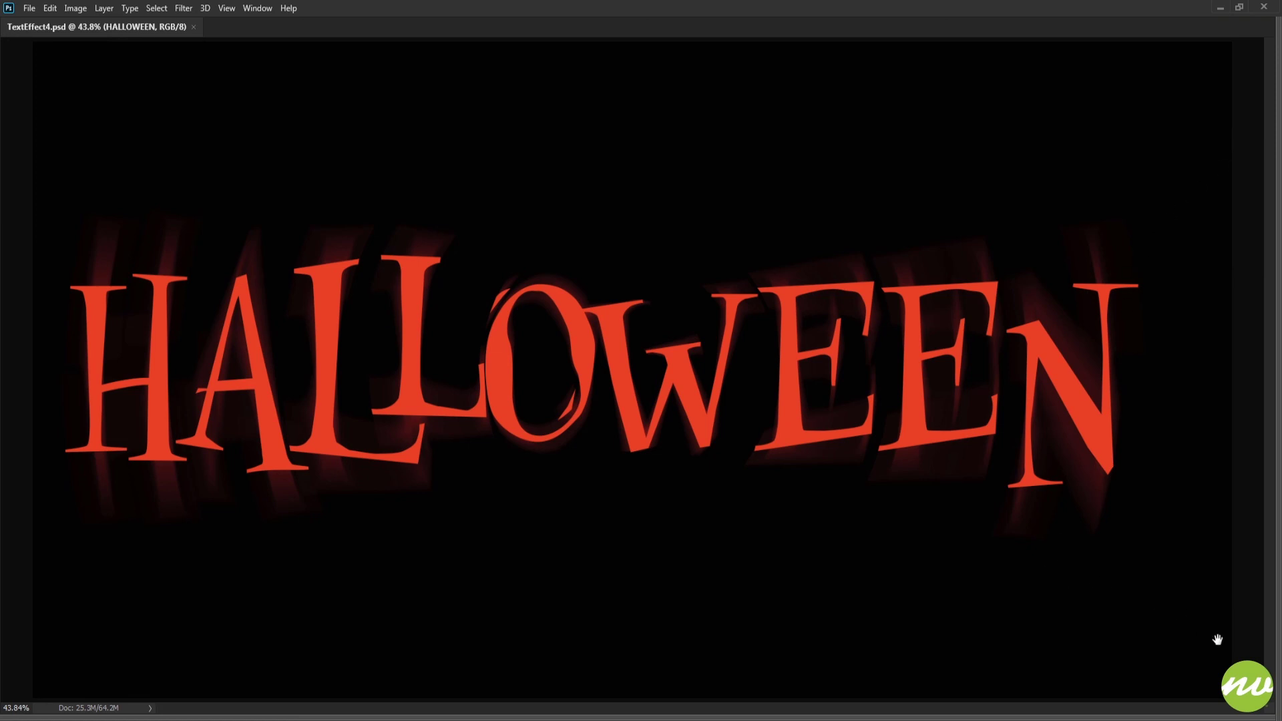